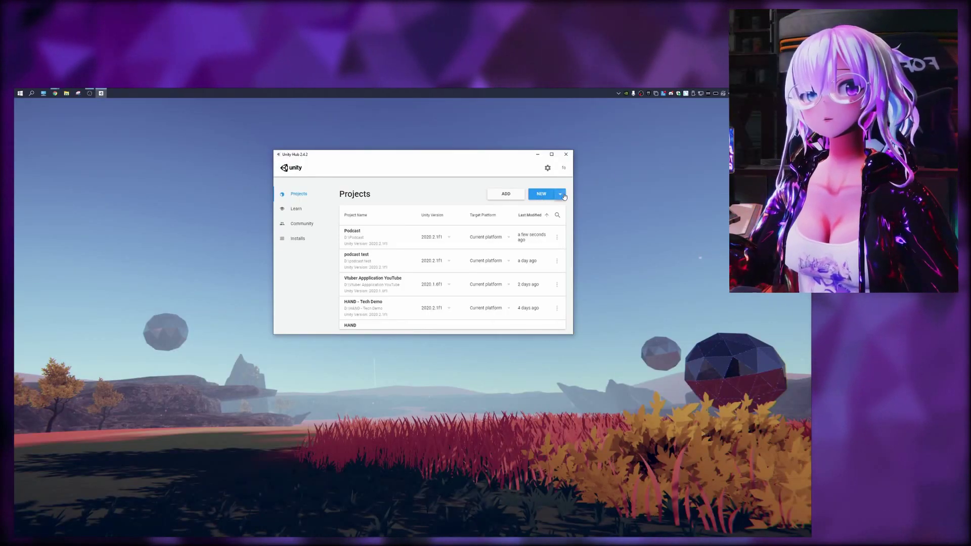
Create a new Unity 2020.2.1f1 project from the 3D template, named MONITORS, in D:\.
left_click(560, 194)
left_click(526, 210)
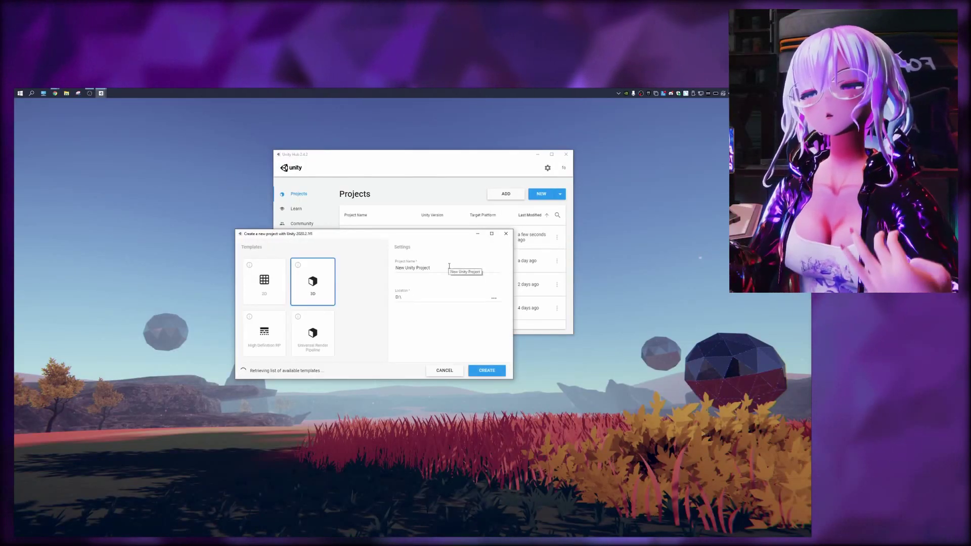
triple_click(449, 266)
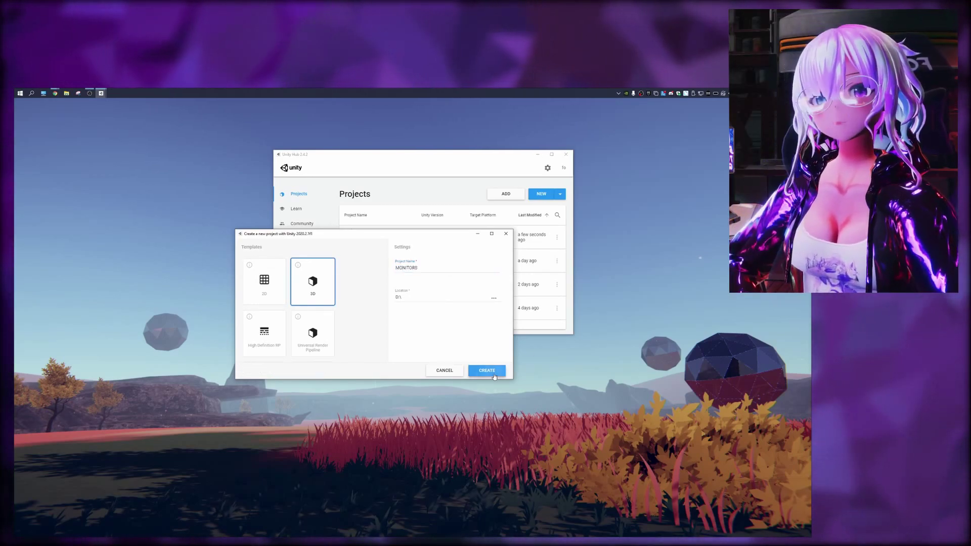
left_click(486, 370)
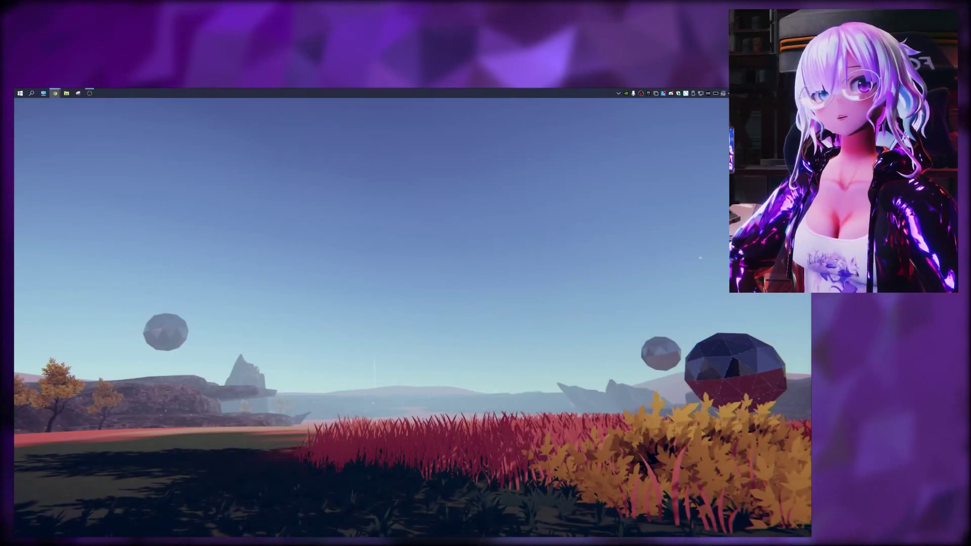
Switch to the KlakNDI GitHub repository in the browser and open its NDI 4.1 update release.
left_click_drag(808, 146, 349, 158)
double_click(415, 159)
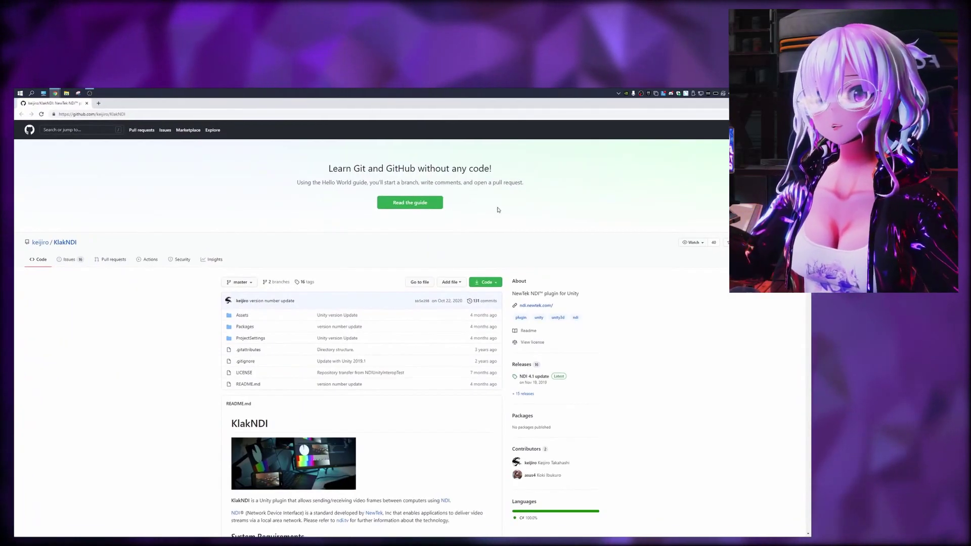
scroll(509, 244, "down", 2)
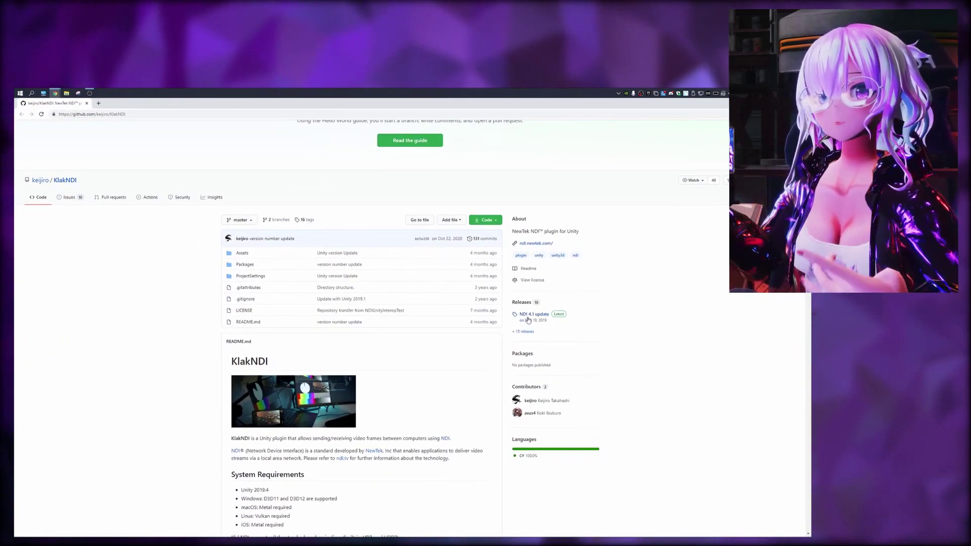
left_click(527, 317)
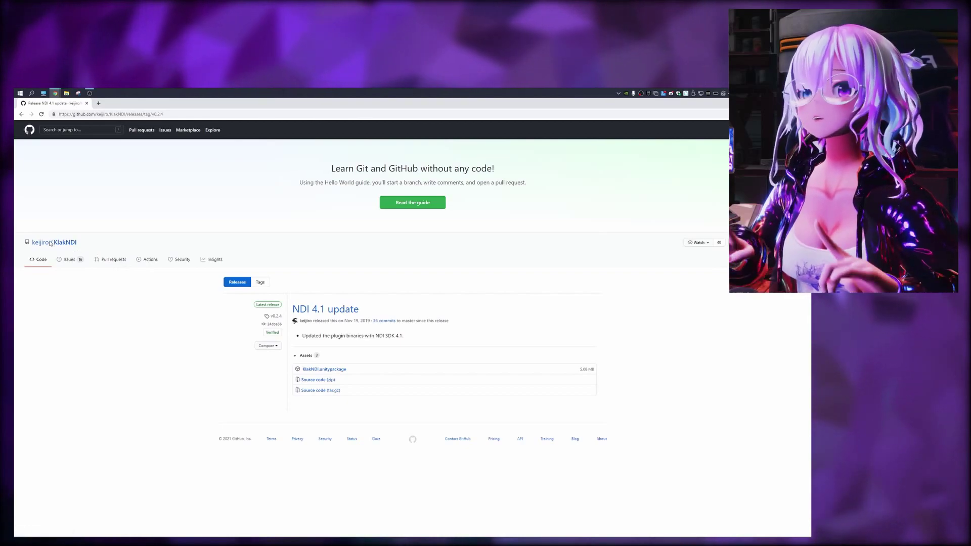
Return to the KlakNDI repository page and read the How To Install instructions for the package manifest.
left_click(64, 242)
scroll(260, 285, "down", 4)
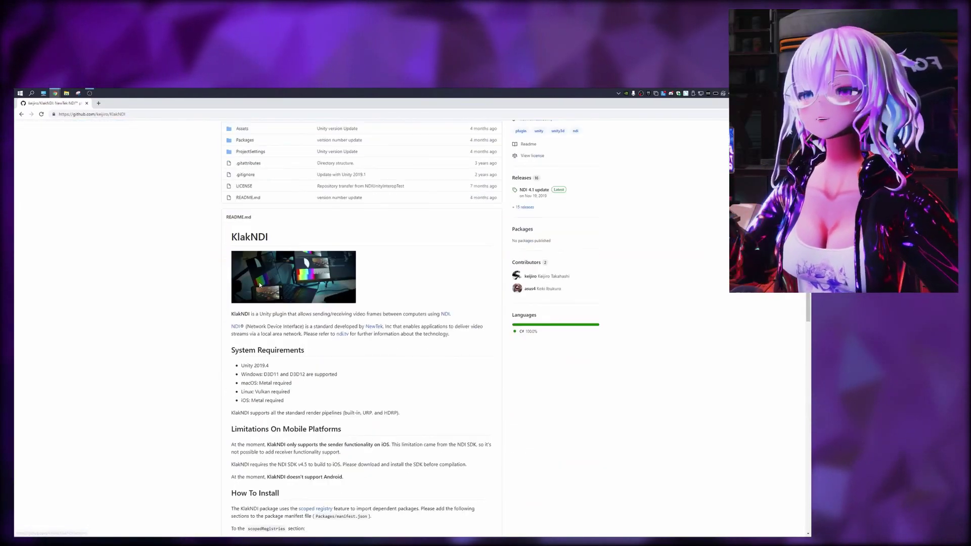
scroll(260, 285, "down", 5)
left_click_drag(226, 228, 431, 451)
left_click(430, 451)
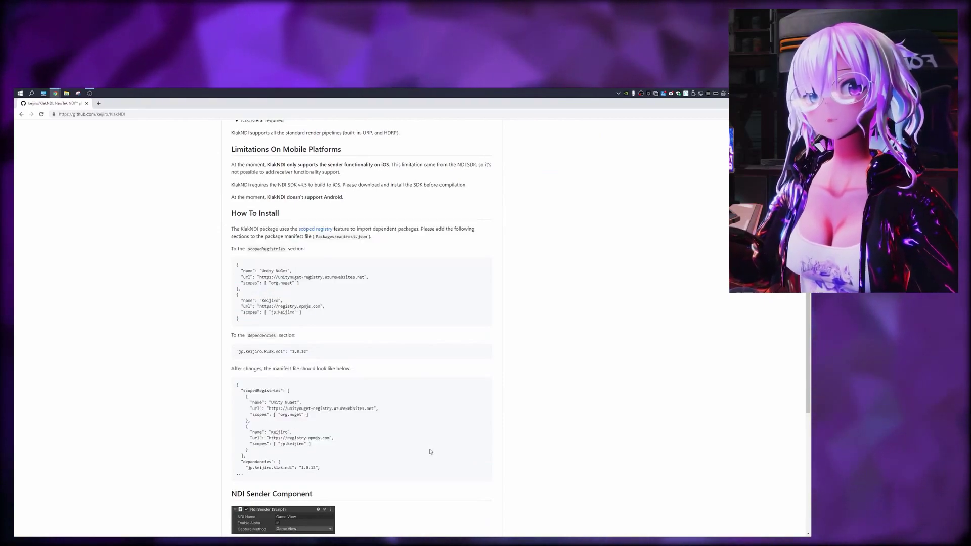
Restore the browser to a smaller window and open the MONITORS project's Packages folder in File Explorer.
left_click_drag(273, 103, 272, 155)
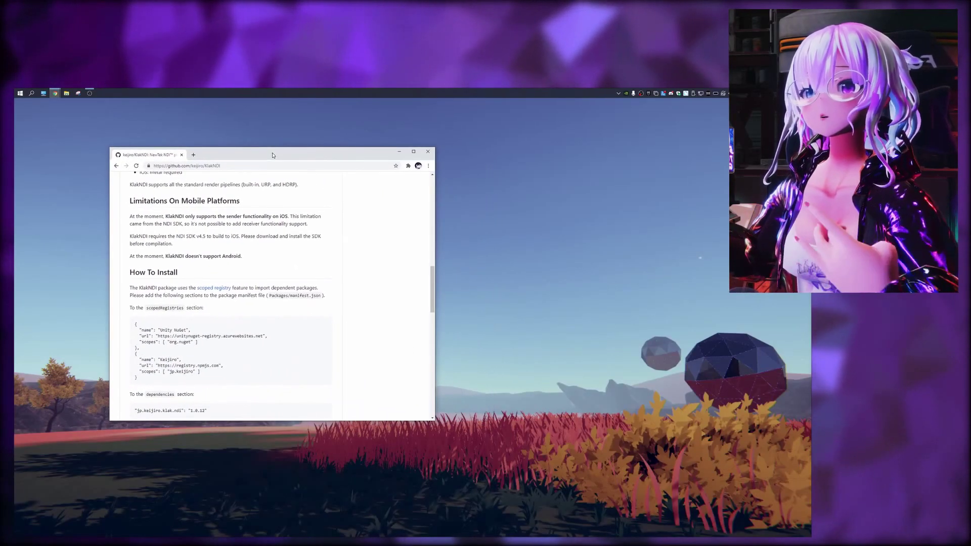
left_click(68, 92)
left_click(81, 120)
double_click(573, 214)
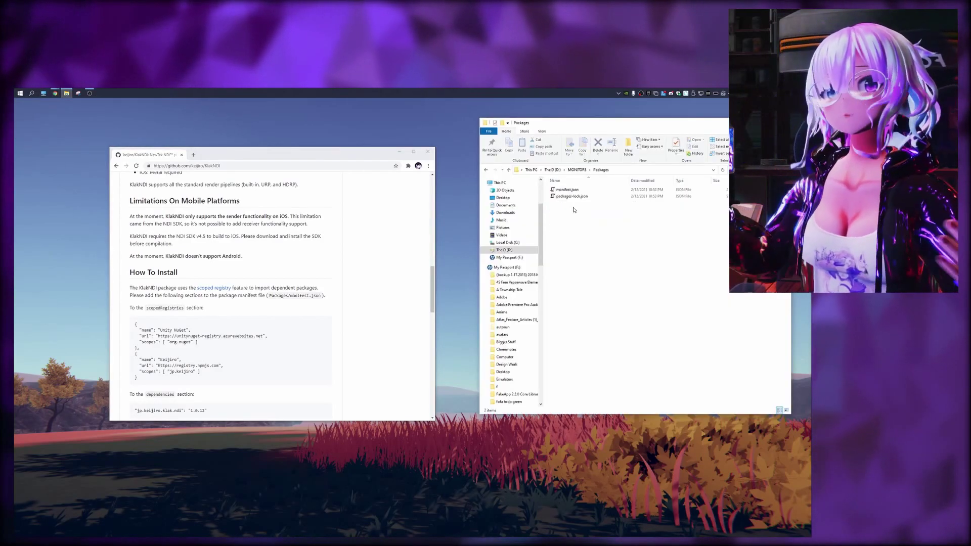
Make Notepad the default program for JSON files through the properties of manifest.json.
left_click(574, 197)
right_click(570, 190)
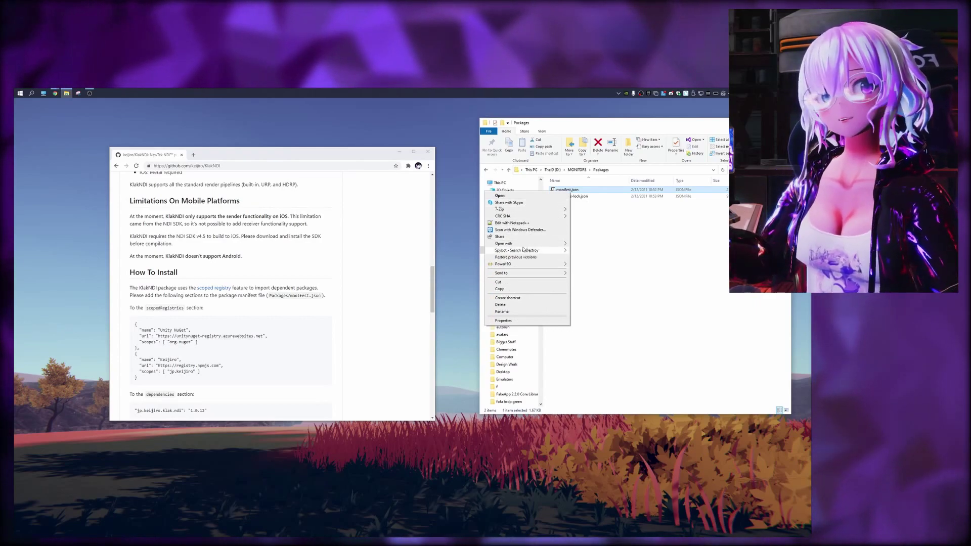
mouse_move(523, 243)
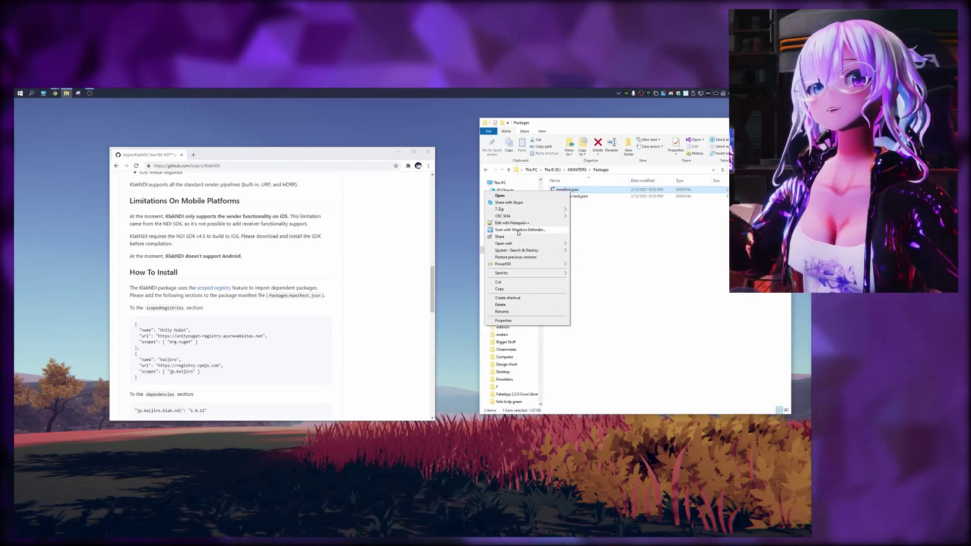
left_click(506, 320)
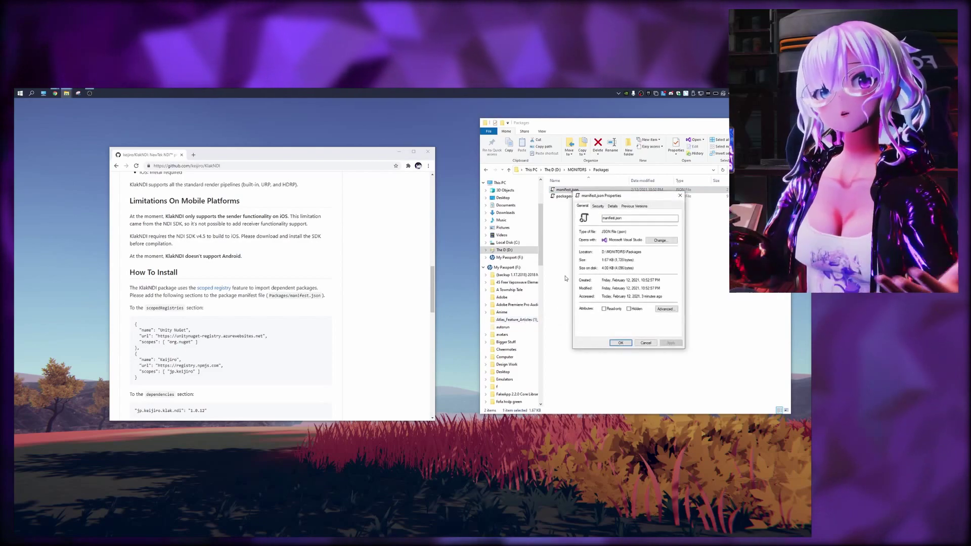
left_click(611, 207)
left_click(619, 263)
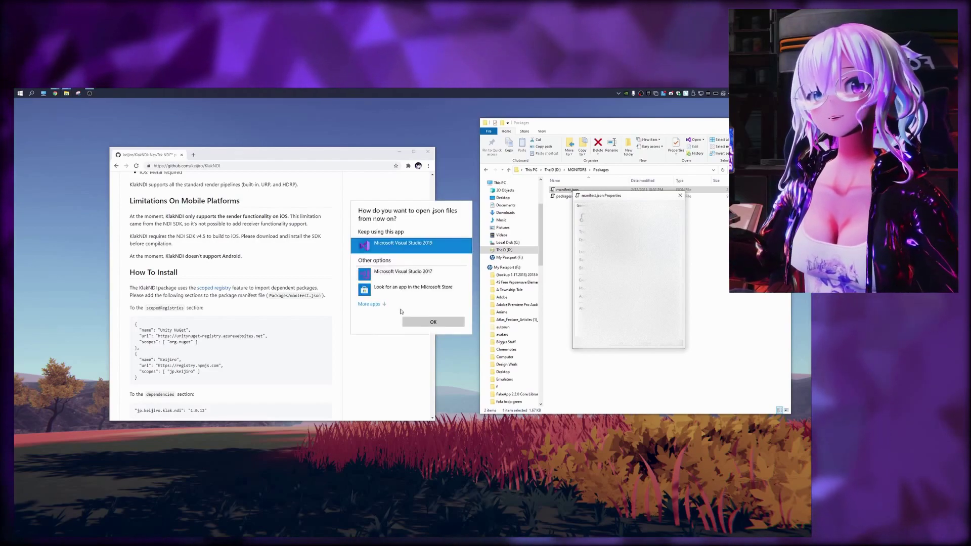
left_click(369, 304)
scroll(464, 258, "down", 3)
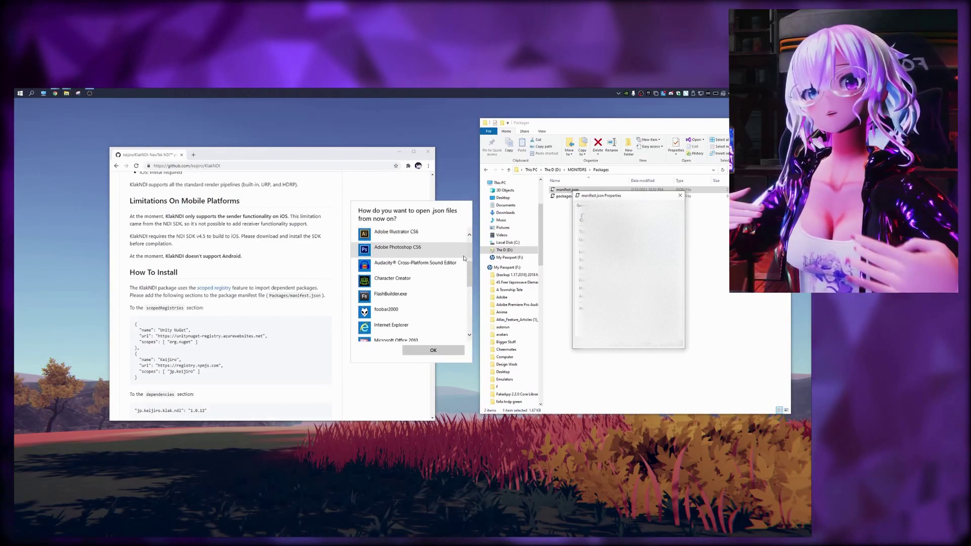
scroll(455, 273, "down", 5)
left_click(424, 253)
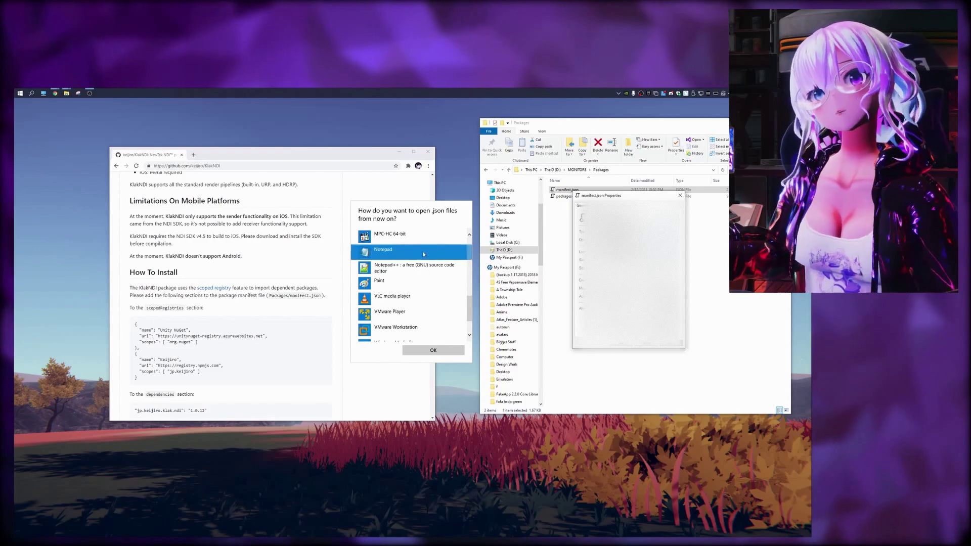
left_click(434, 350)
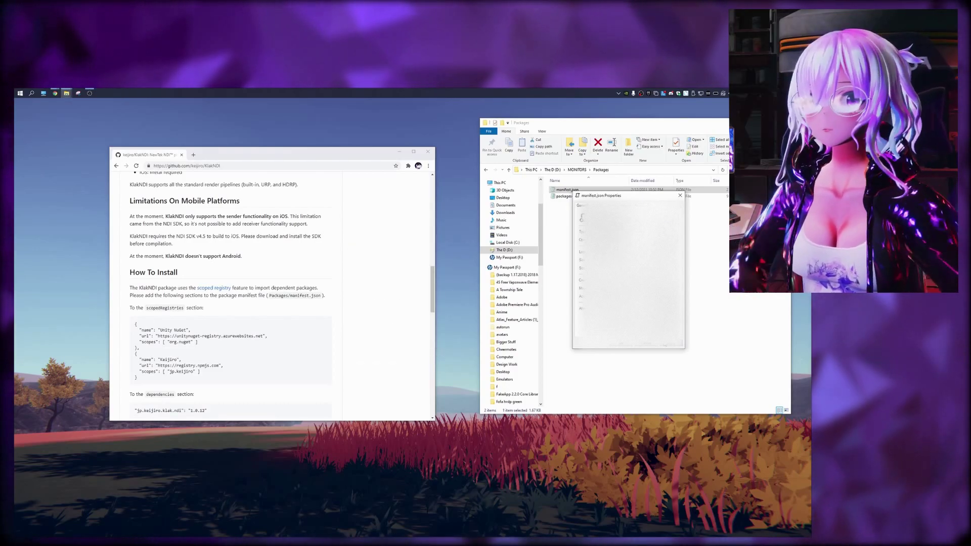
Open manifest.json and add the copied dependency "jp.keijiro.klak.ndi": "1.0.12", with a trailing comma below the com.unity.timeline line.
double_click(567, 190)
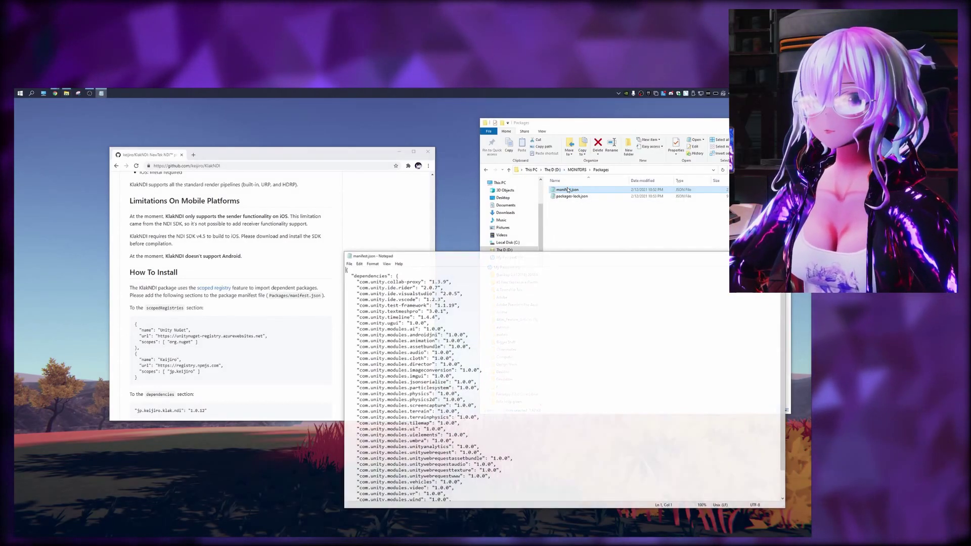
left_click_drag(479, 261, 492, 151)
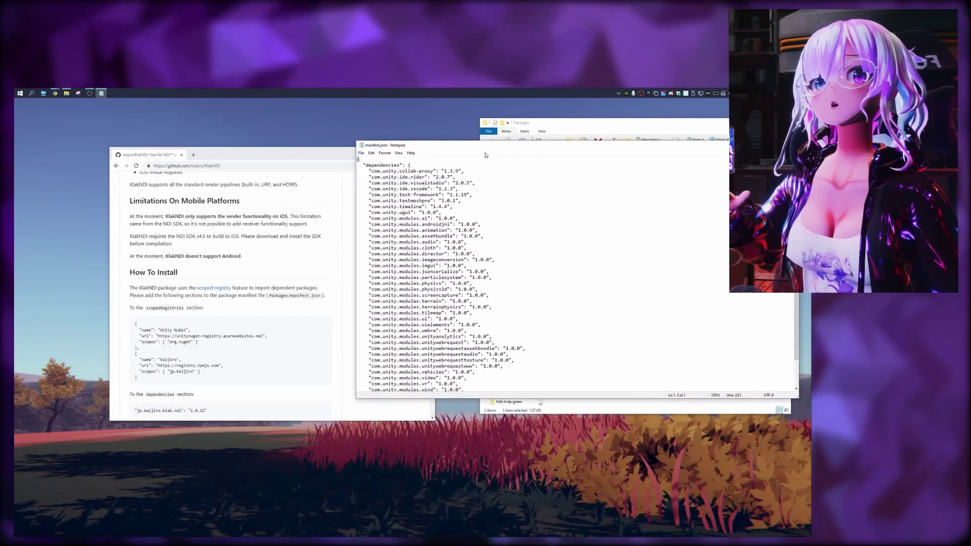
left_click(313, 273)
scroll(202, 313, "down", 1)
triple_click(156, 380)
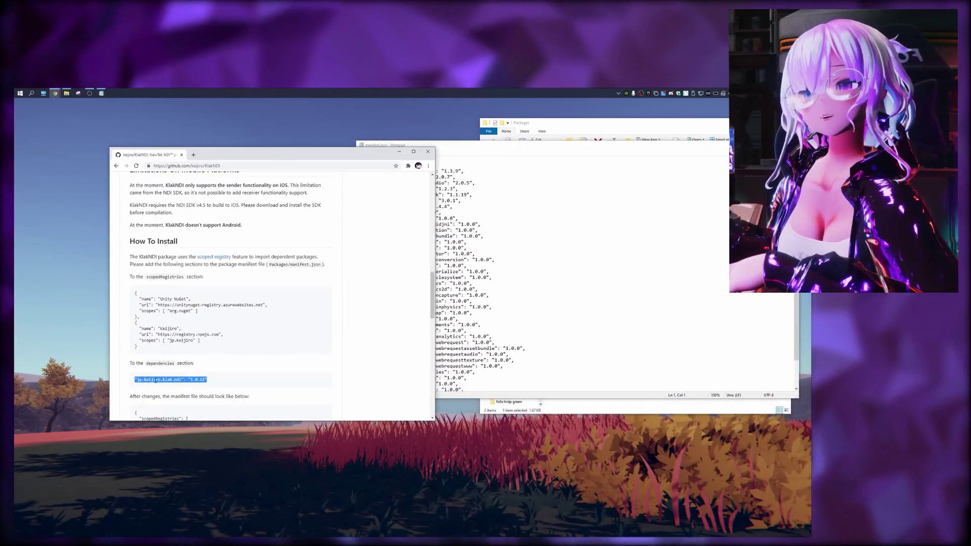
right_click(155, 380)
left_click(171, 389)
left_click(533, 266)
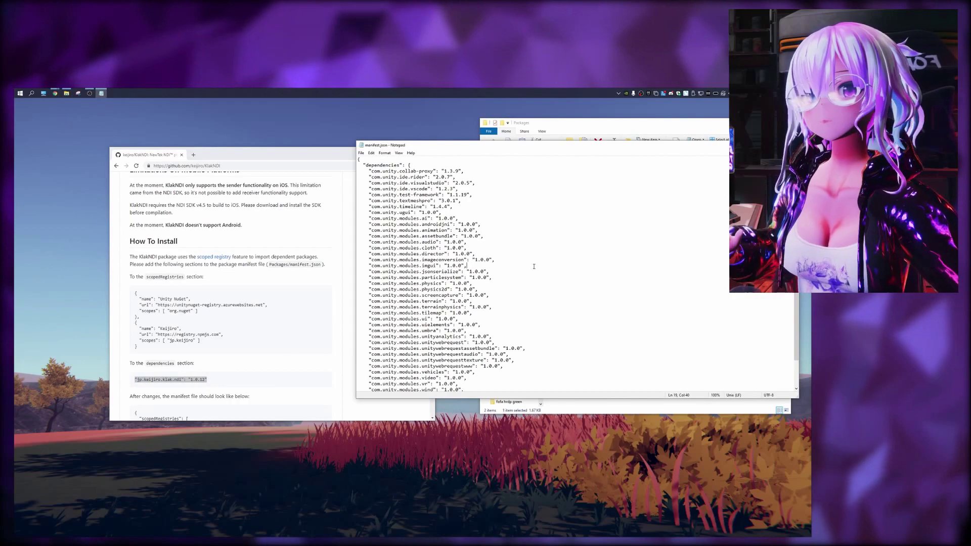
left_click(478, 207)
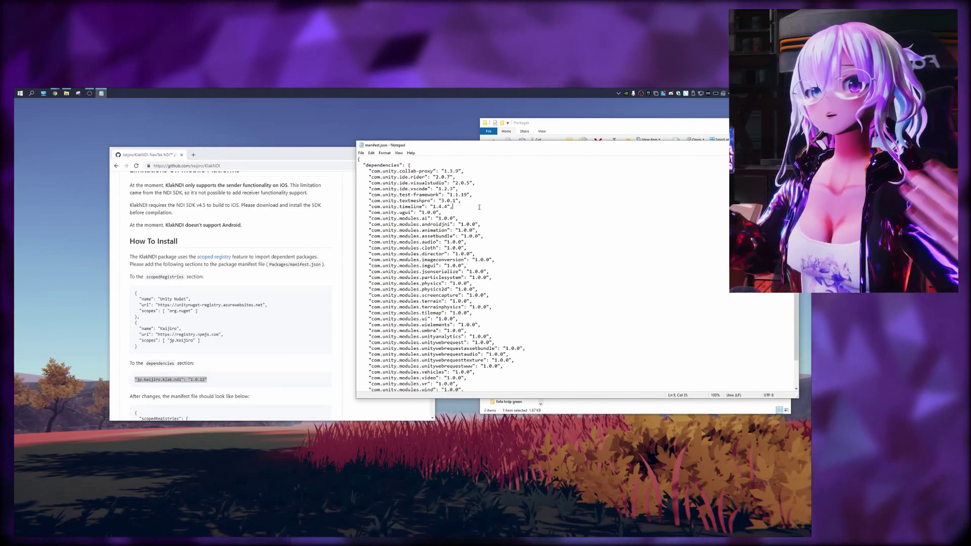
key("Return")
key("ctrl+v")
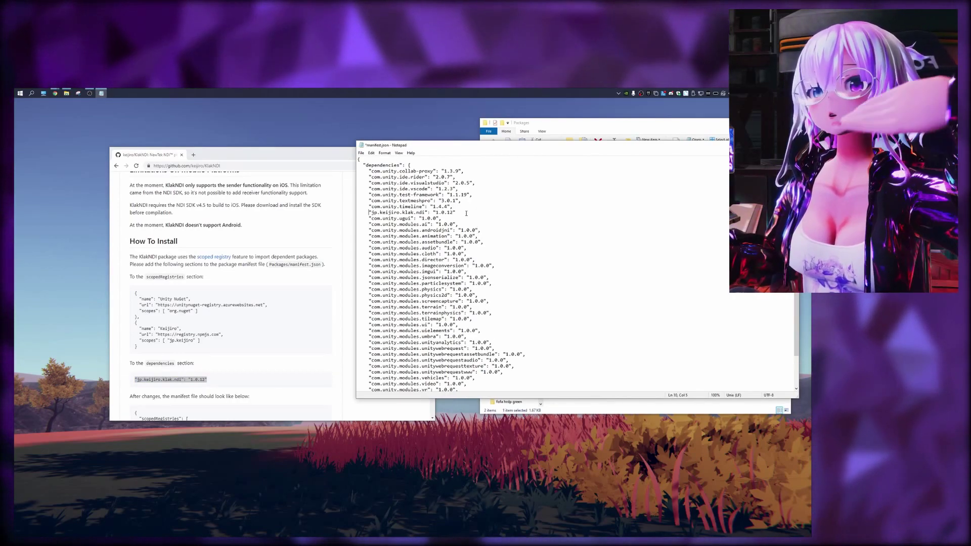
type(",")
Replace the closing brackets of manifest.json with the scopedRegistries block for Unity NuGet and Keijiro, then save and close the file.
left_click_drag(138, 284, 133, 228)
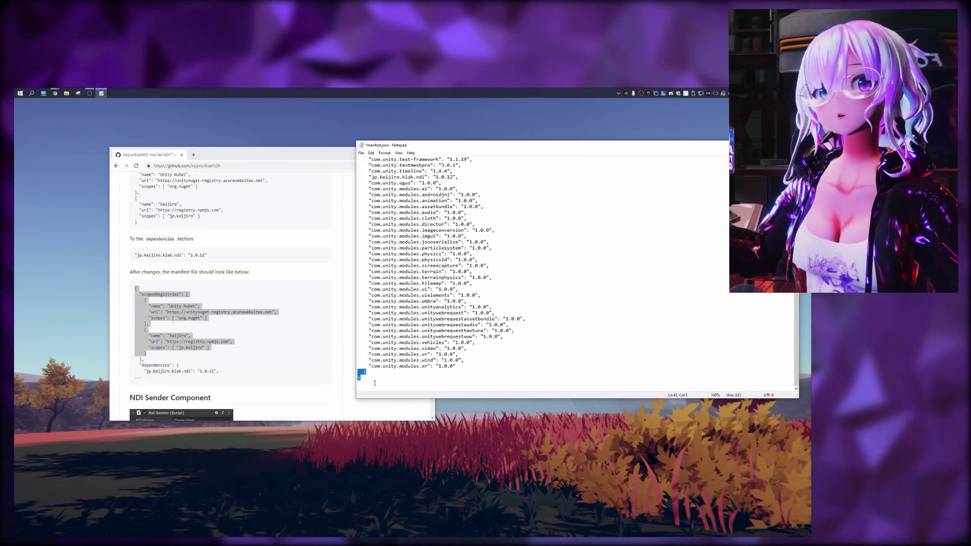
key("ctrl+v")
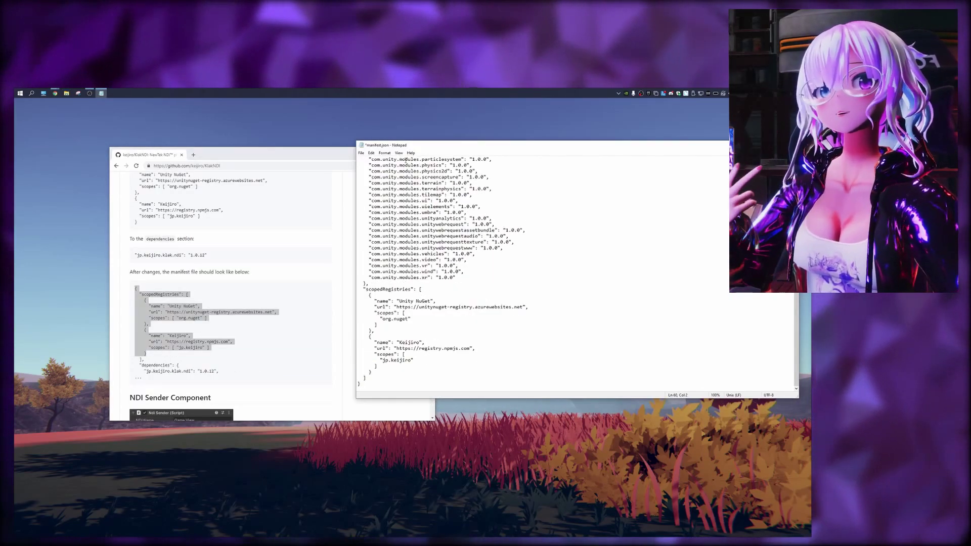
left_click(361, 152)
left_click(367, 186)
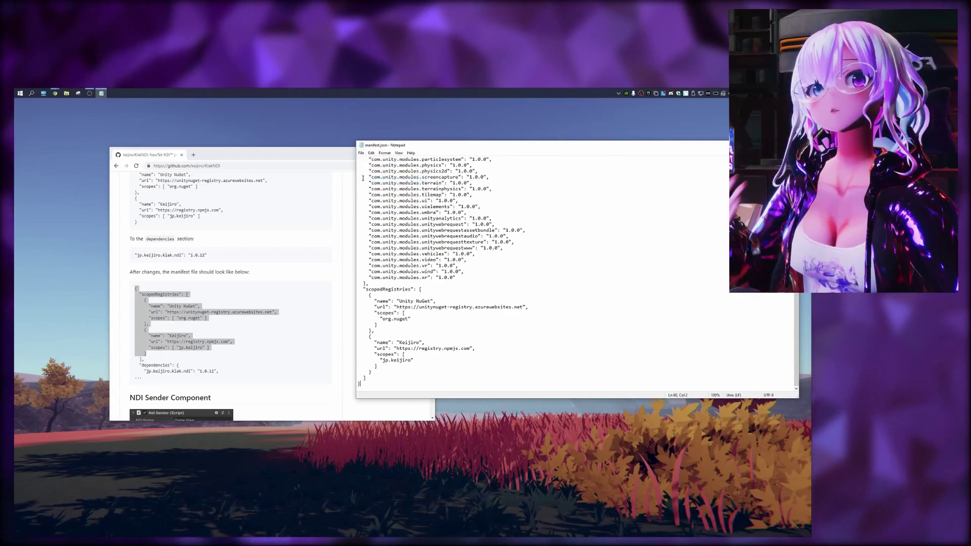
left_click(305, 157)
left_click(398, 151)
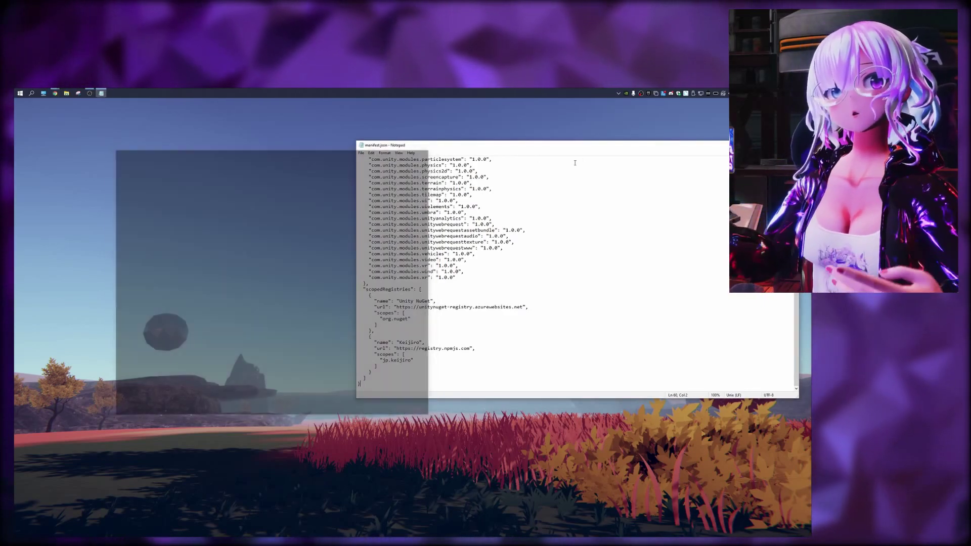
left_click(792, 145)
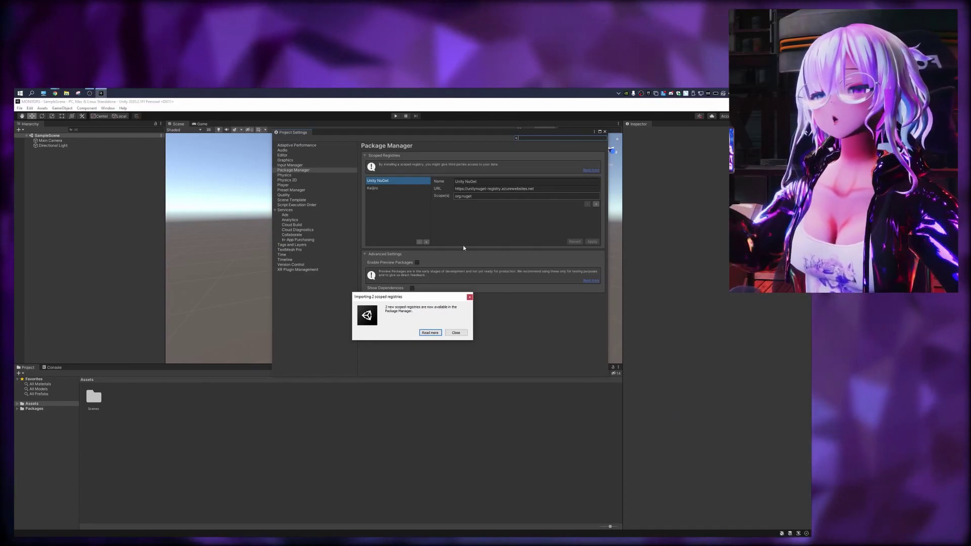
Dismiss the scoped registries notice, check the Keijiro registry in the Package Manager project settings, and close the settings.
left_click(457, 332)
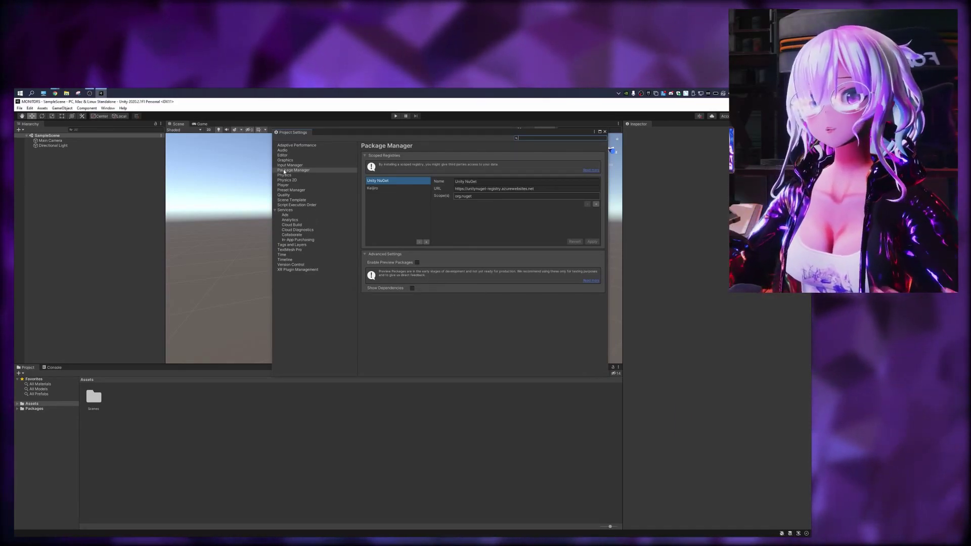
left_click(284, 176)
left_click(285, 181)
left_click(287, 171)
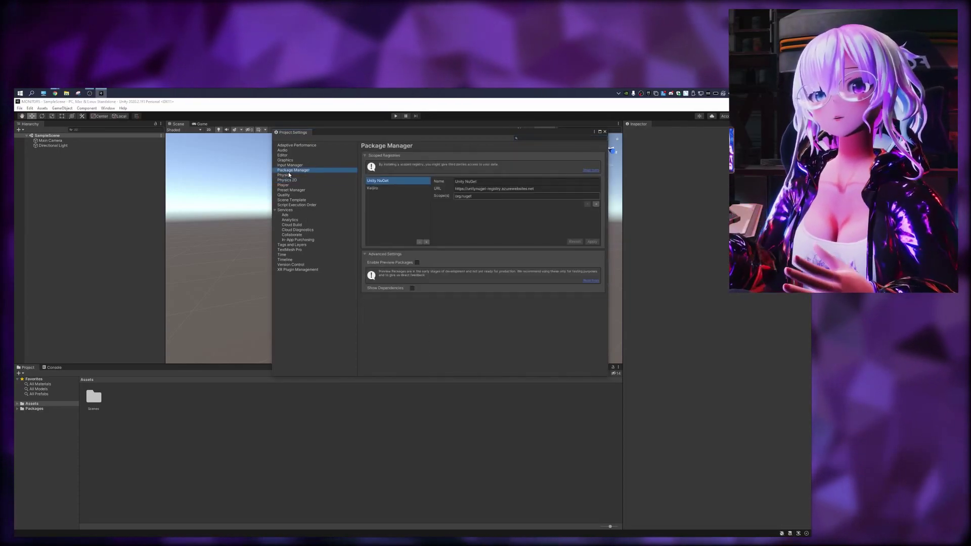
left_click(391, 188)
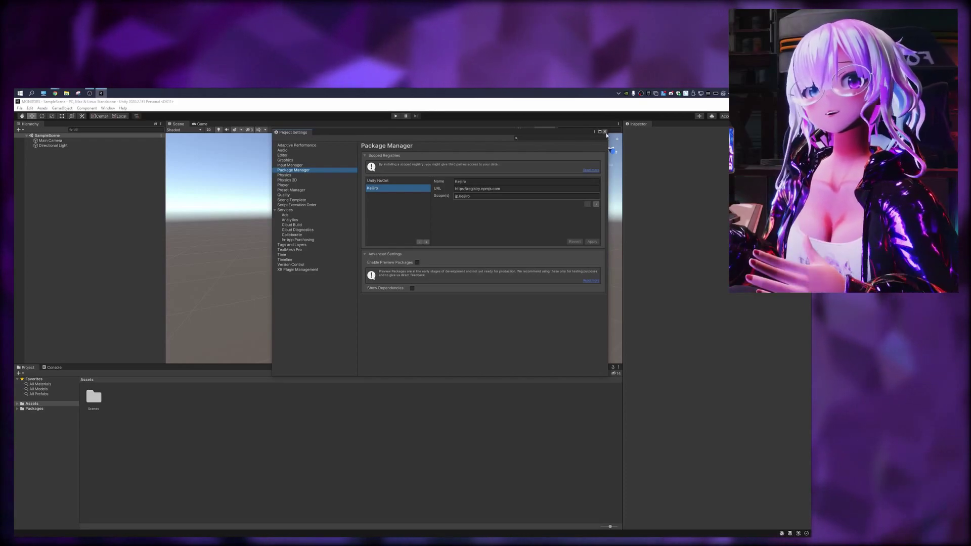
left_click(604, 133)
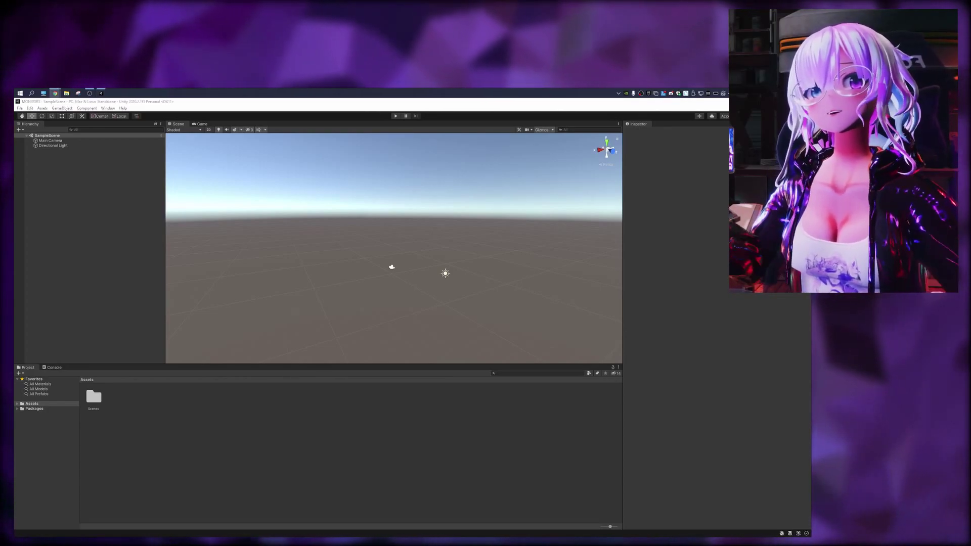
left_click_drag(814, 96, 309, 153)
double_click(378, 155)
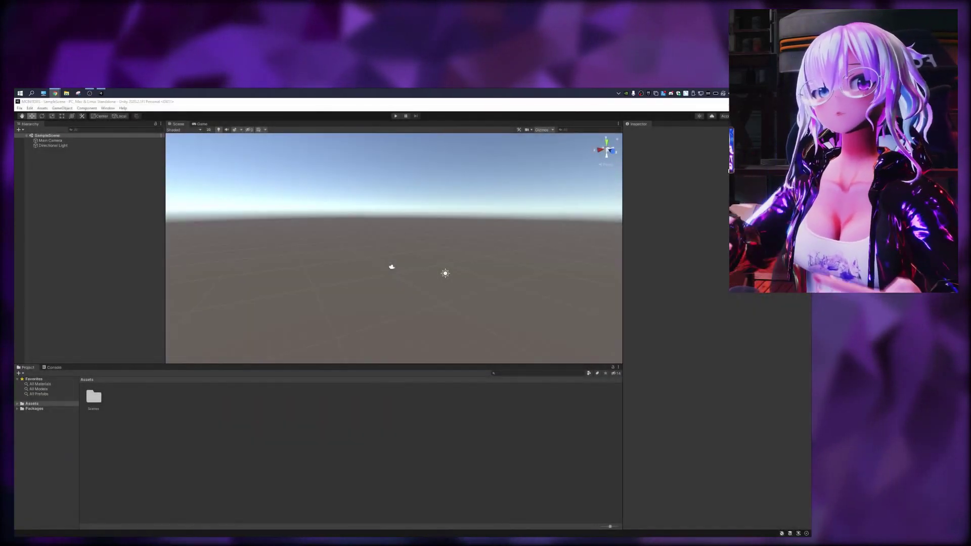
Launch the NDI Screen Capture application.
left_click(18, 93)
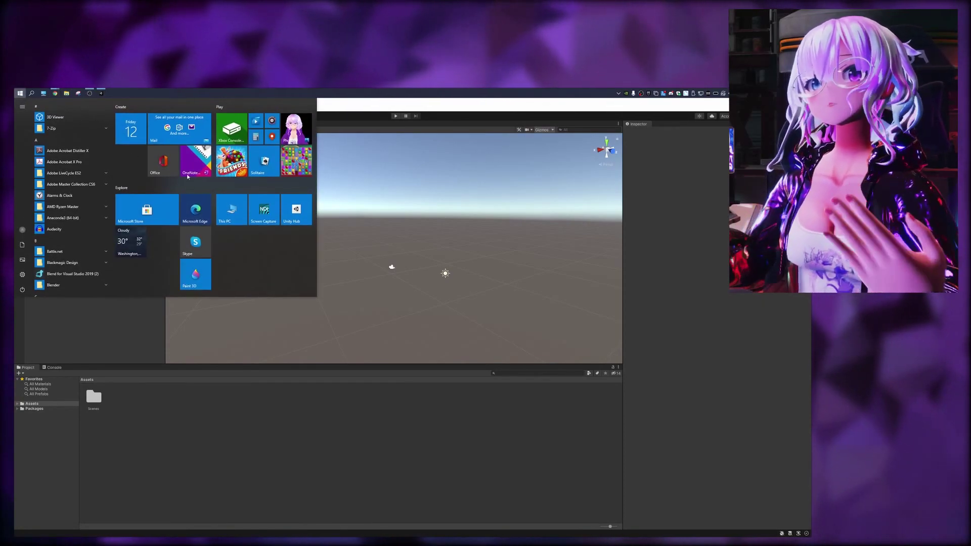
left_click(271, 208)
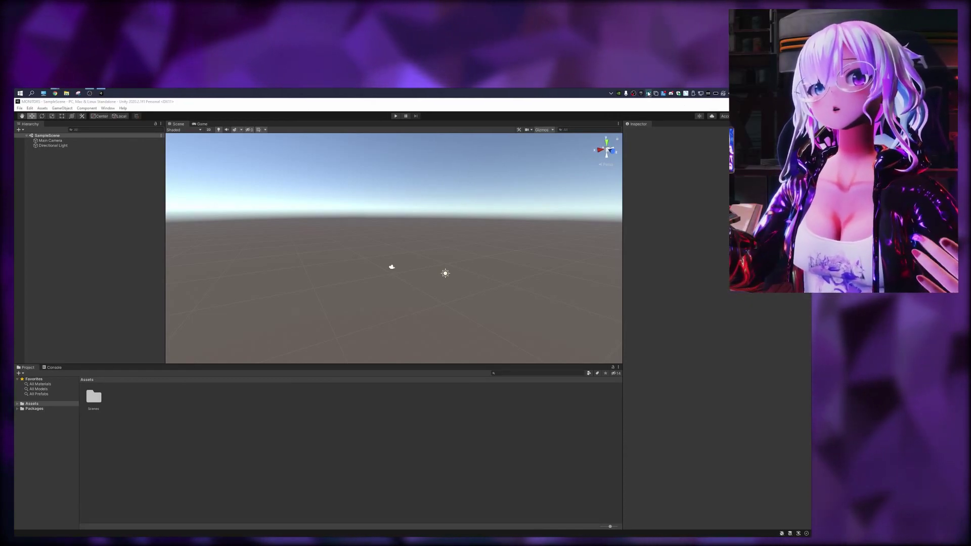
Add a 3D plane to the scene and rotate it so it stands roughly upright.
right_click(104, 240)
mouse_move(149, 322)
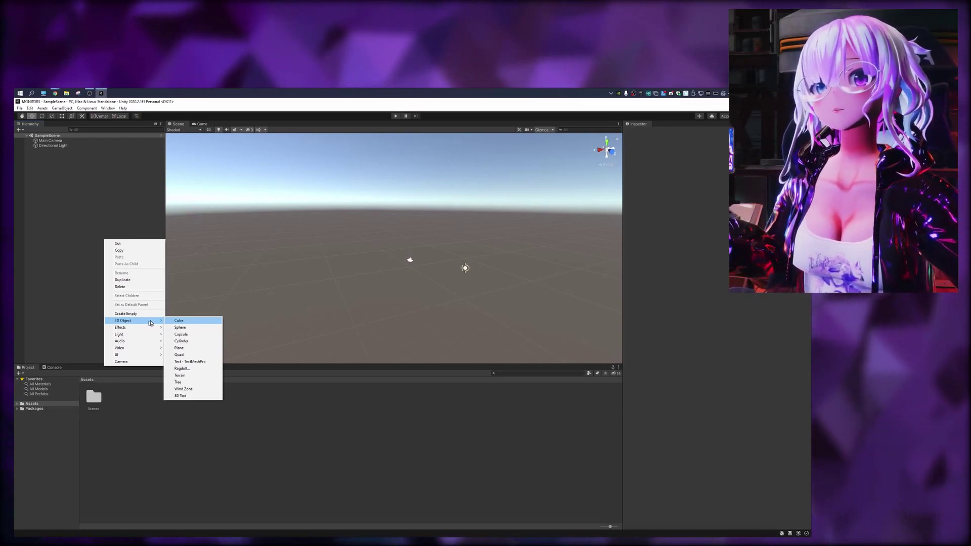
left_click(180, 349)
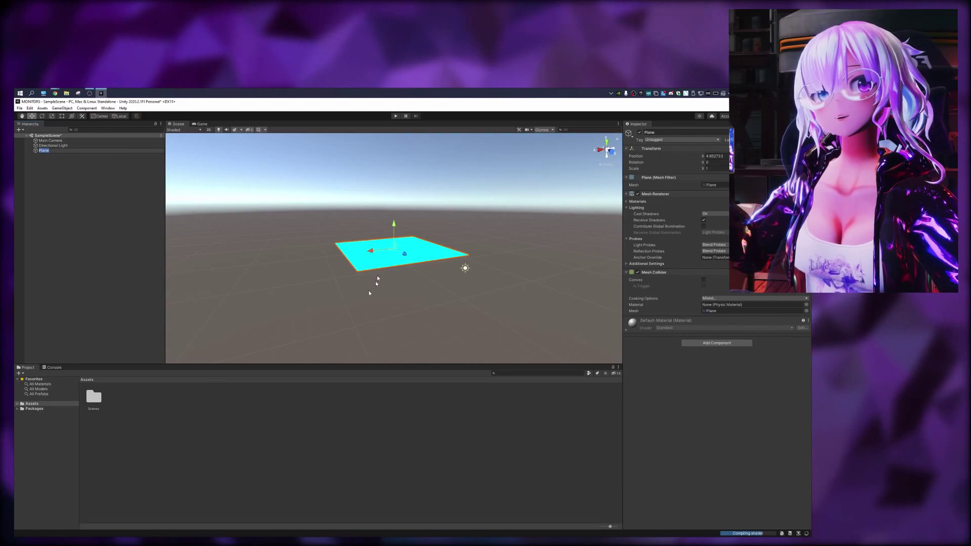
right_click_drag(386, 268, 368, 284)
key("w")
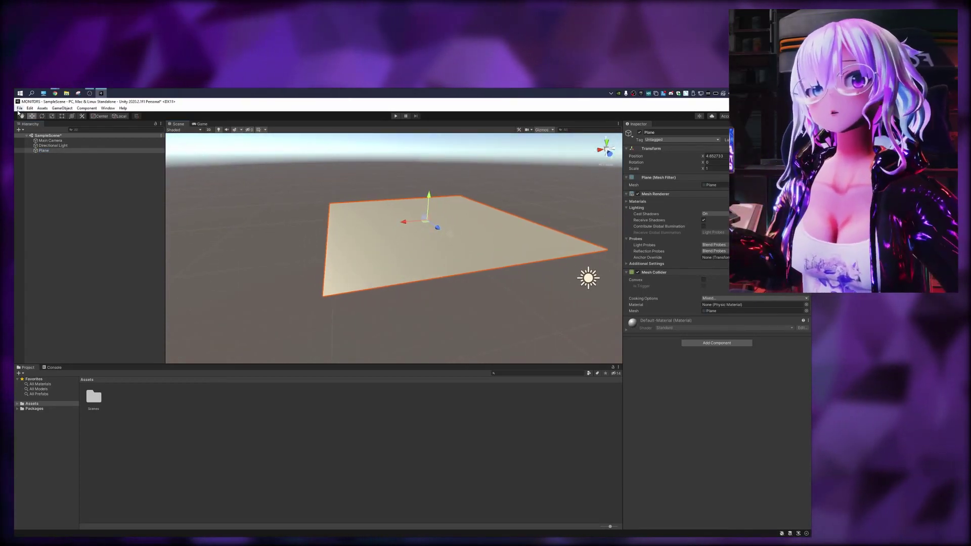
left_click_drag(439, 208, 440, 263)
Create an empty game object in the scene and name it MONITORS.
right_click(54, 179)
left_click(100, 252)
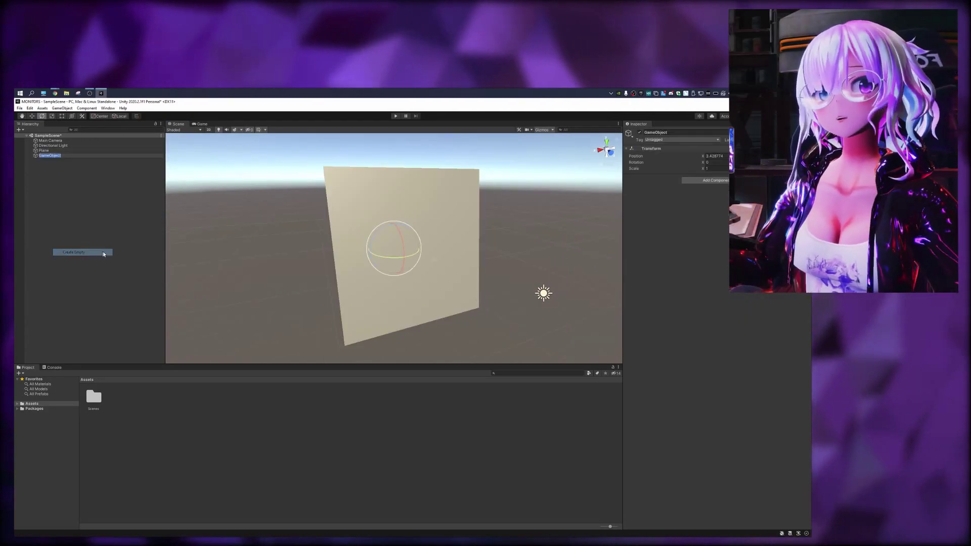
type("MO")
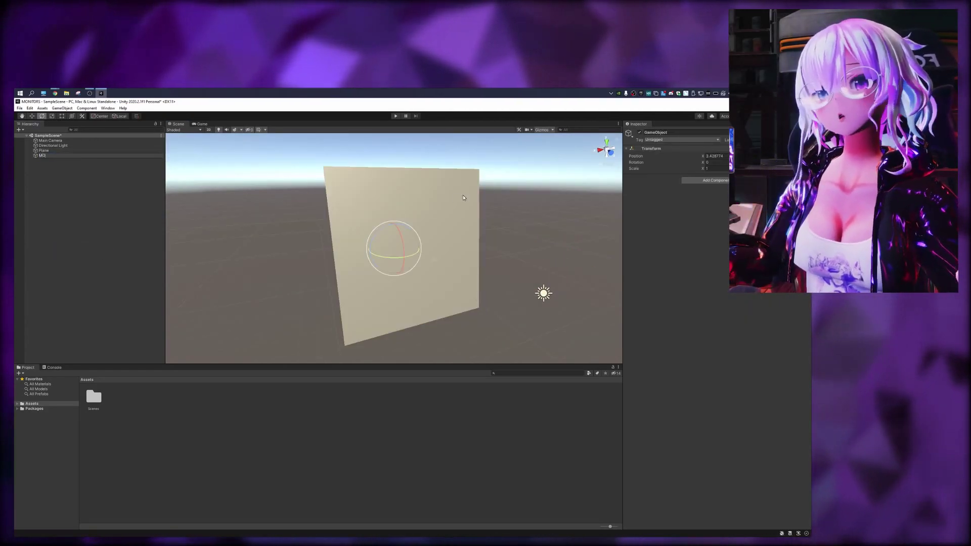
type("NITORS")
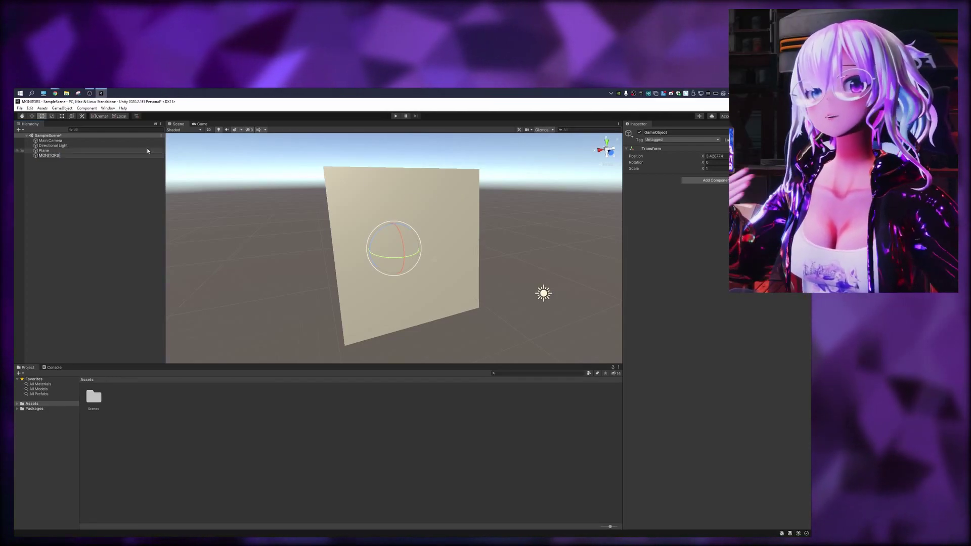
left_click(135, 201)
Add an Ndi Receiver component to the MONITORS object and choose the first available source as its NDI name.
left_click(49, 156)
left_click(715, 180)
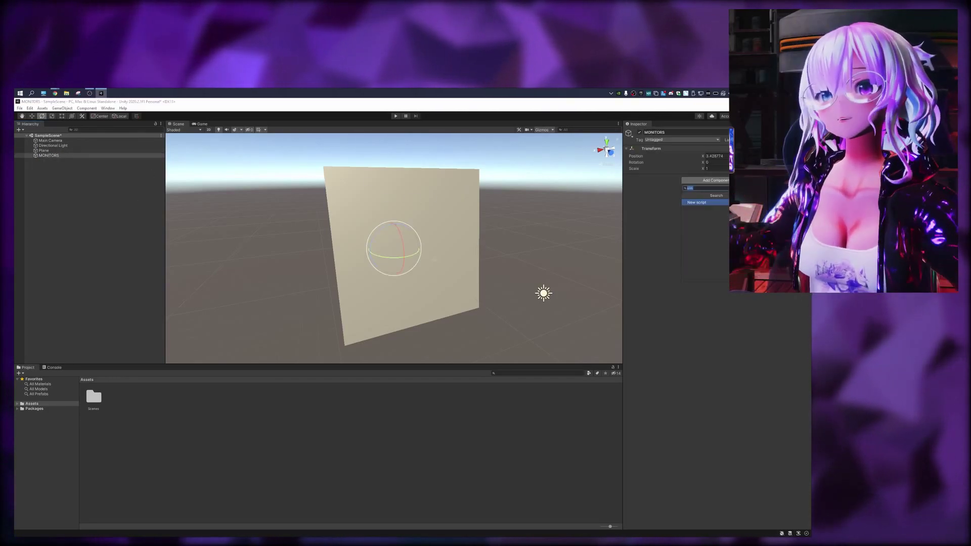
type("nd")
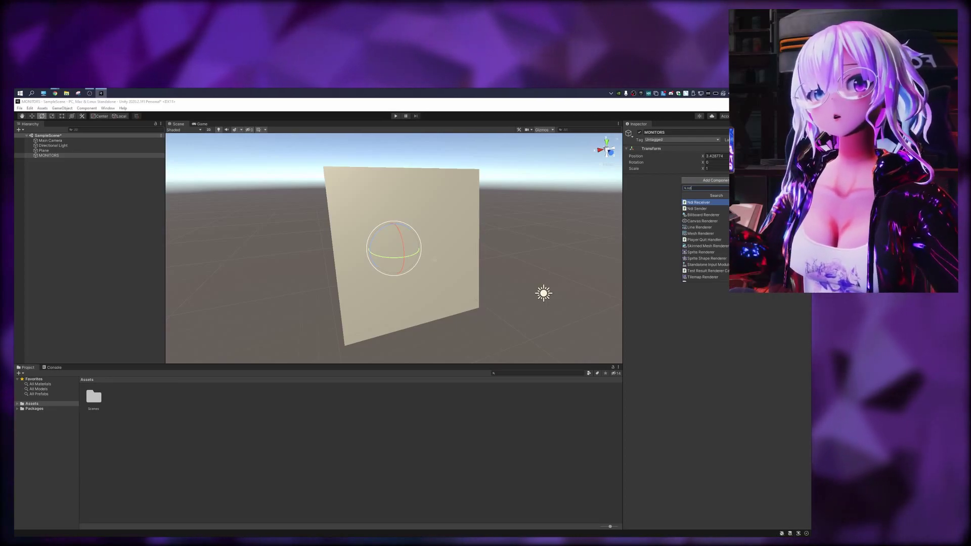
left_click(705, 202)
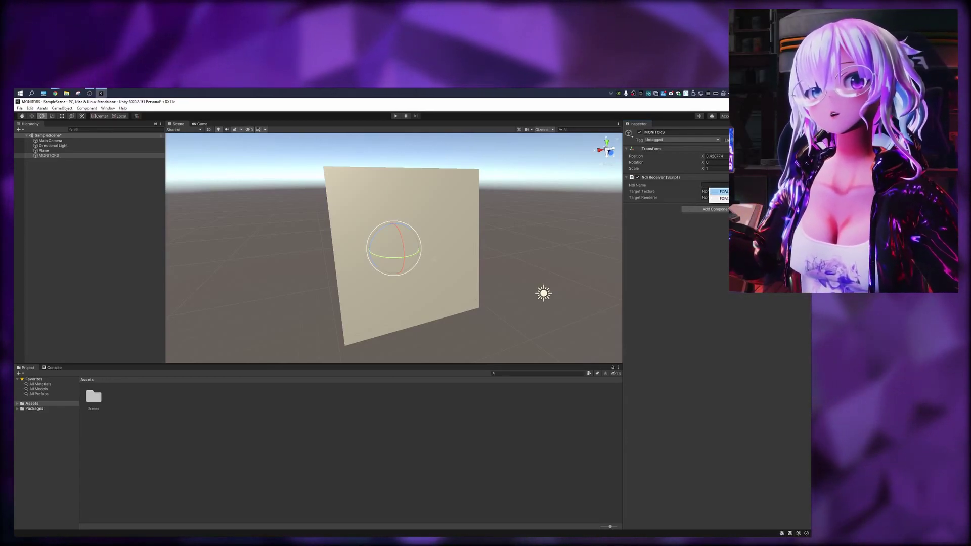
Create a render texture in the Assets folder and set its size to 2560 x 1440.
right_click(279, 403)
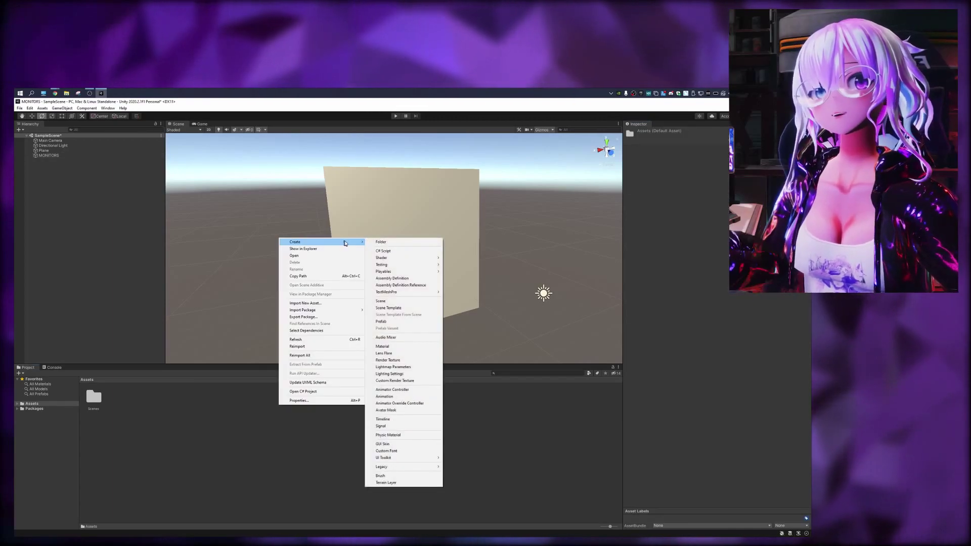
left_click(387, 359)
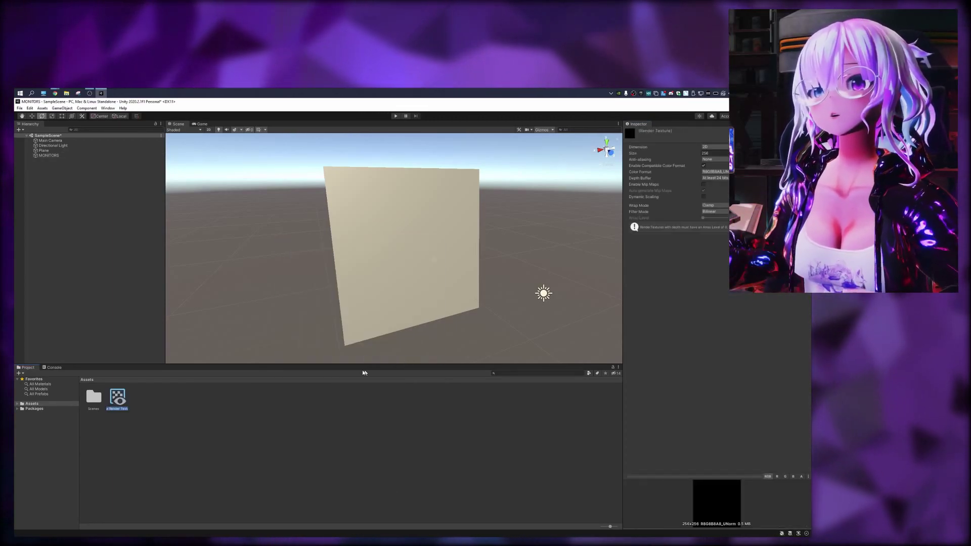
left_click(722, 153)
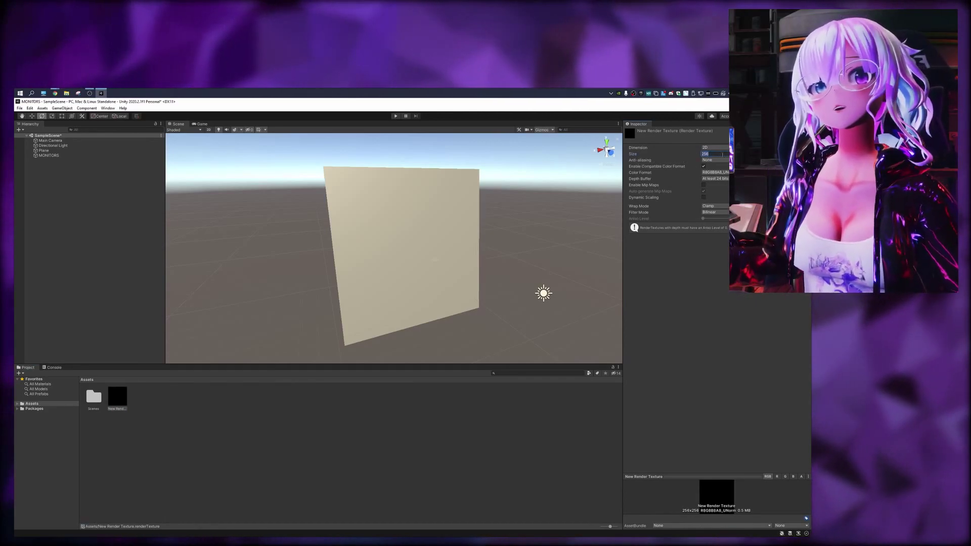
key("Return")
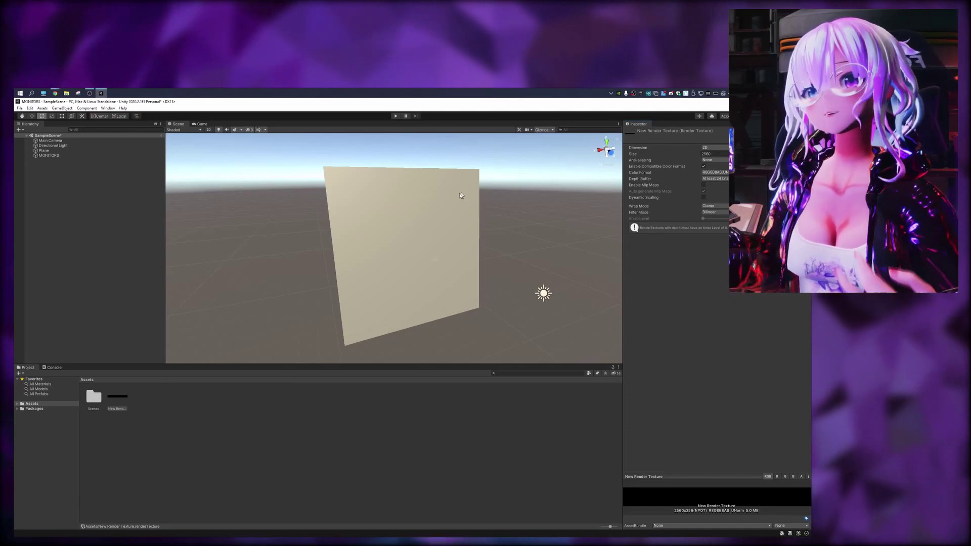
left_click(454, 211)
left_click(120, 408)
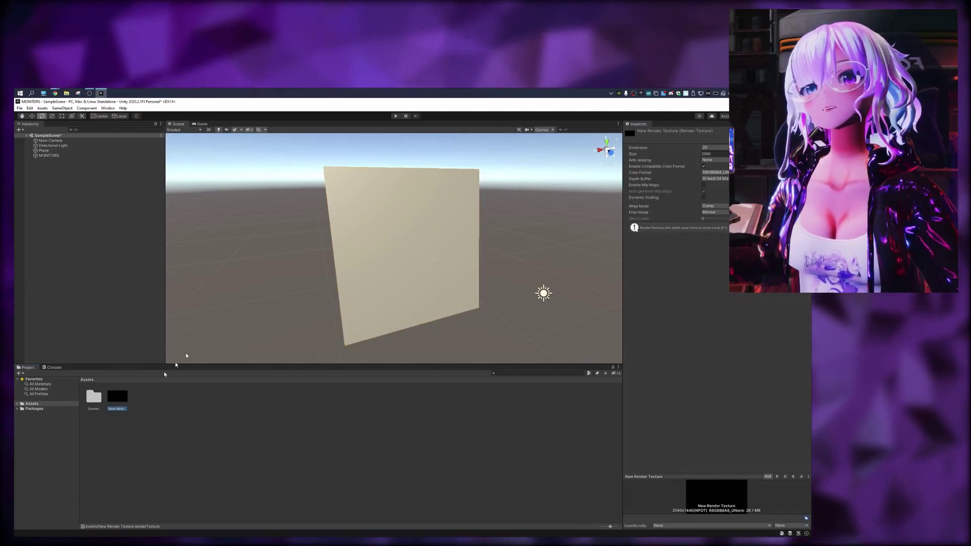
Assign New Render Texture as the Target Texture of the Ndi Receiver on MONITORS.
left_click(73, 156)
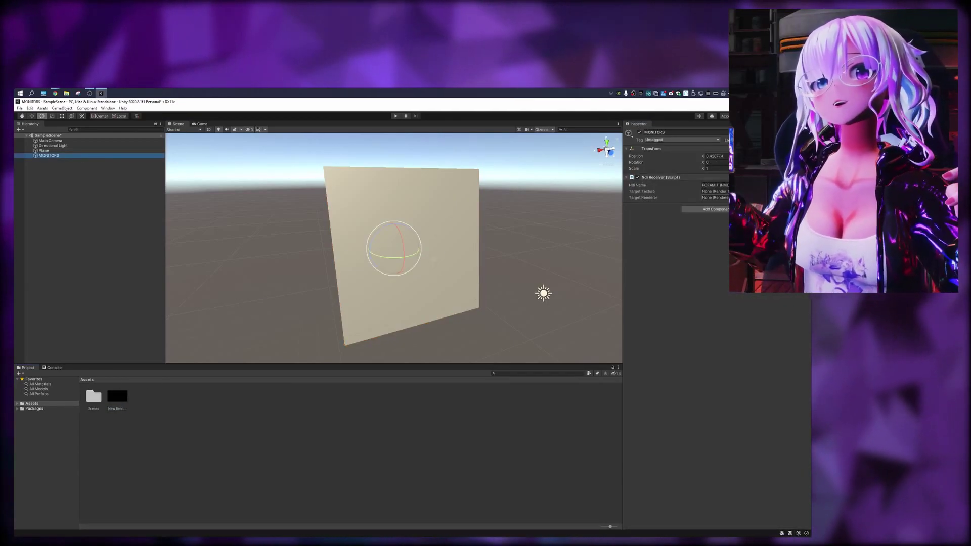
left_click(807, 191)
left_click(544, 210)
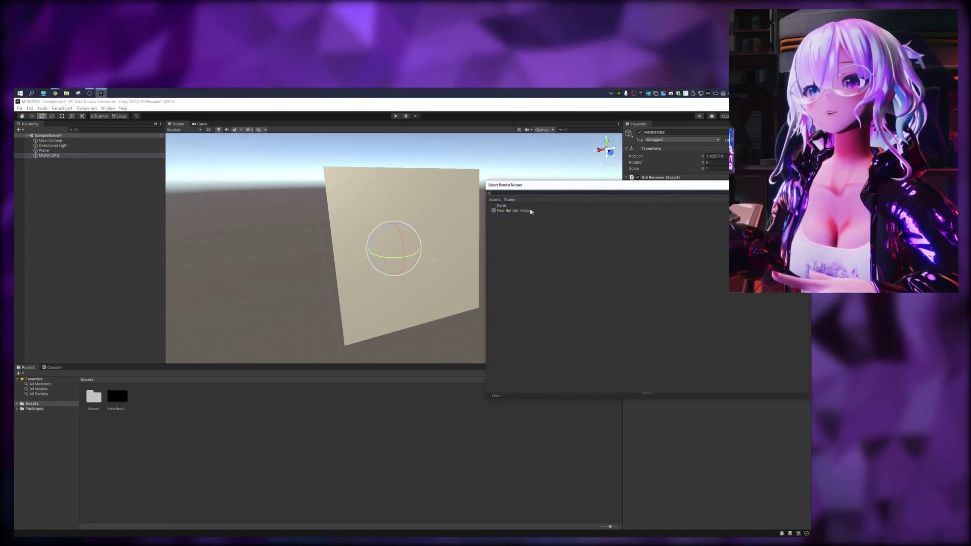
double_click(544, 211)
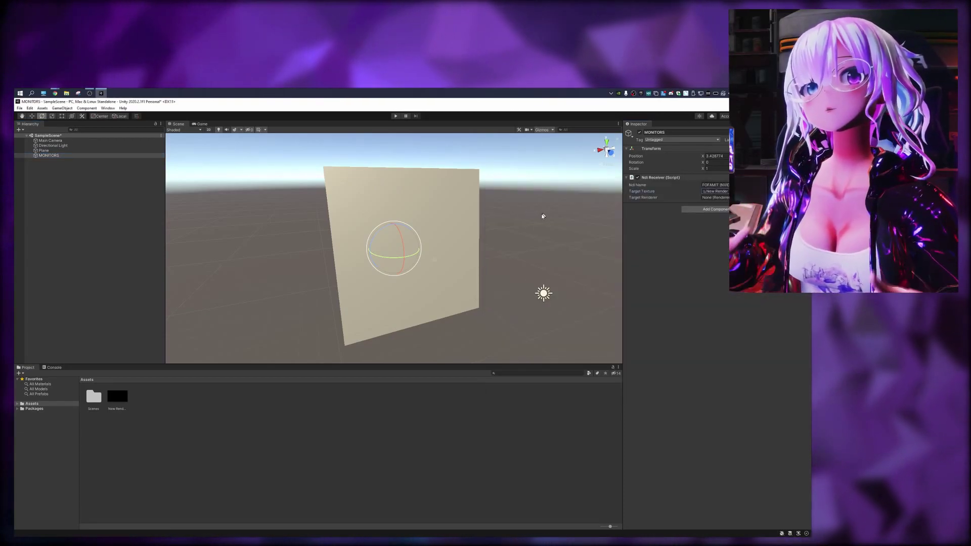
Create a new material in the Assets folder and assign it to the plane in place of the default material.
left_click(470, 227)
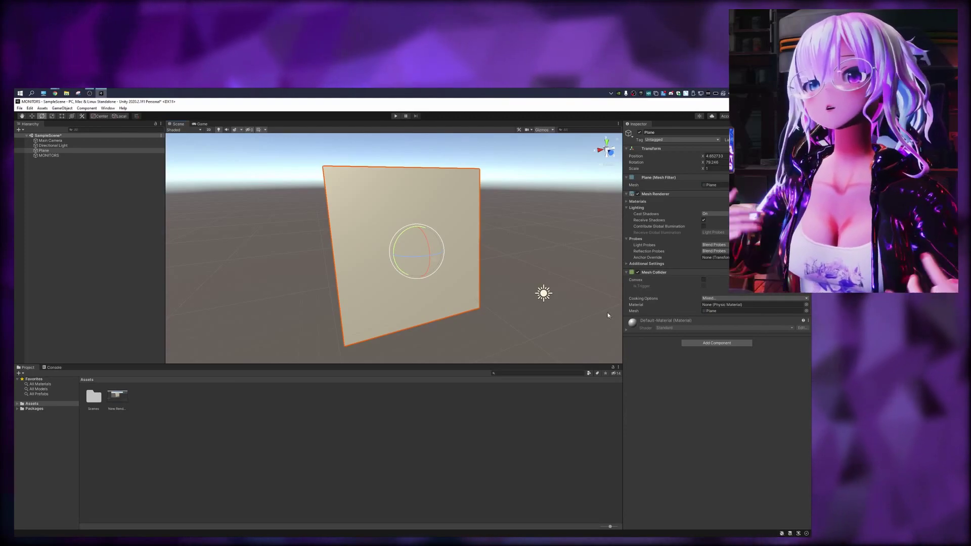
left_click(627, 201)
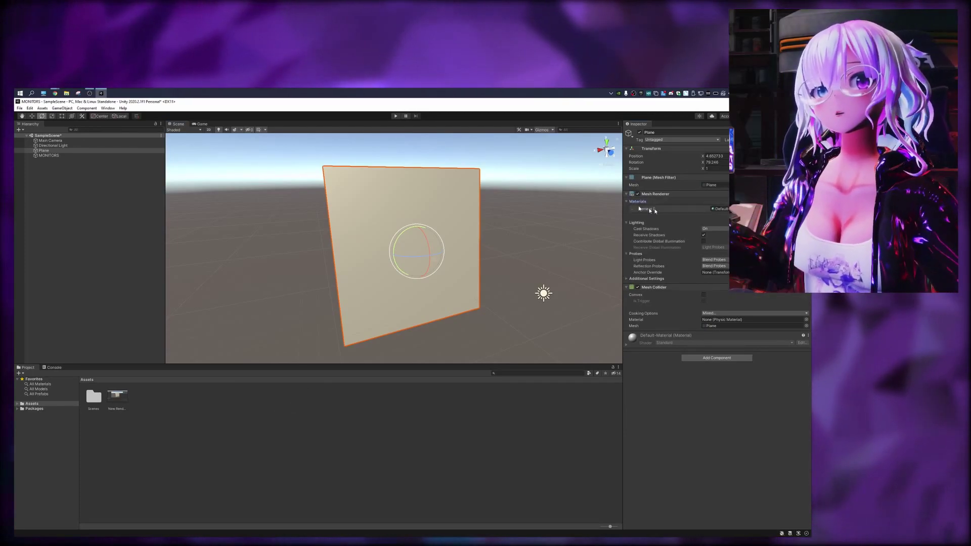
left_click(804, 209)
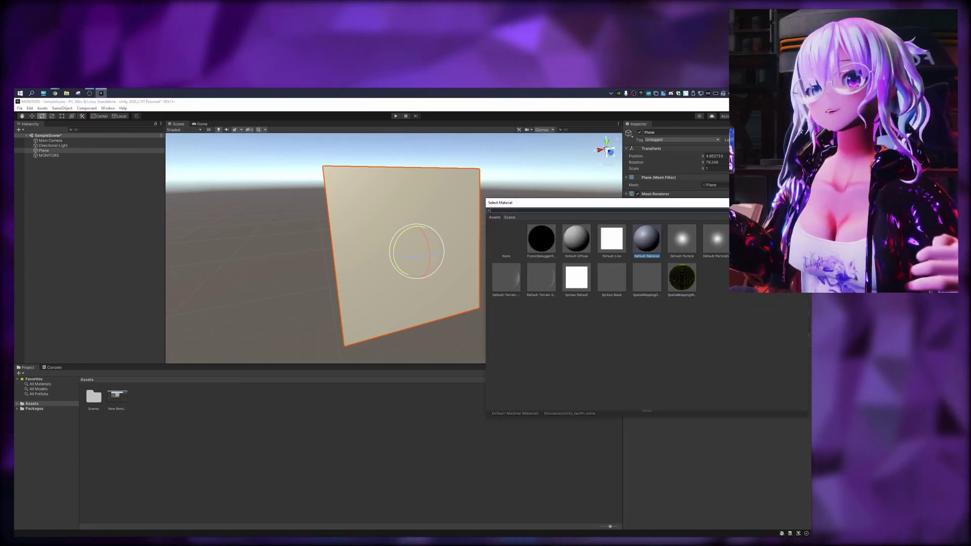
right_click(278, 412)
mouse_move(354, 251)
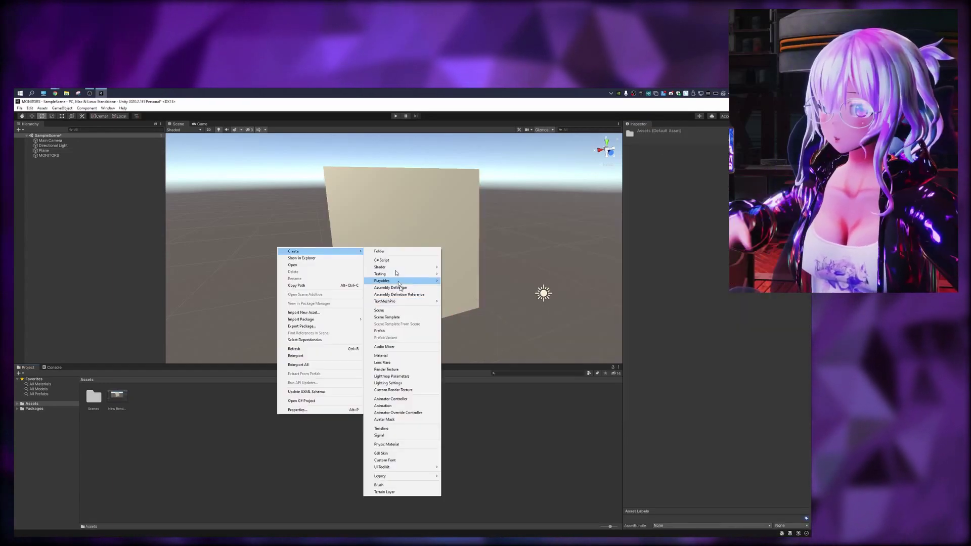
left_click(399, 356)
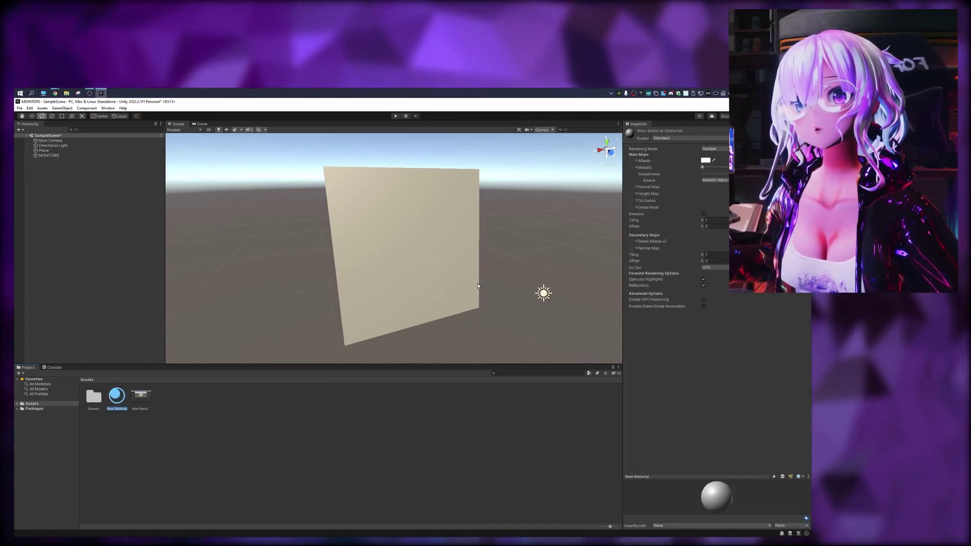
left_click(434, 236)
left_click_drag(117, 397, 553, 337)
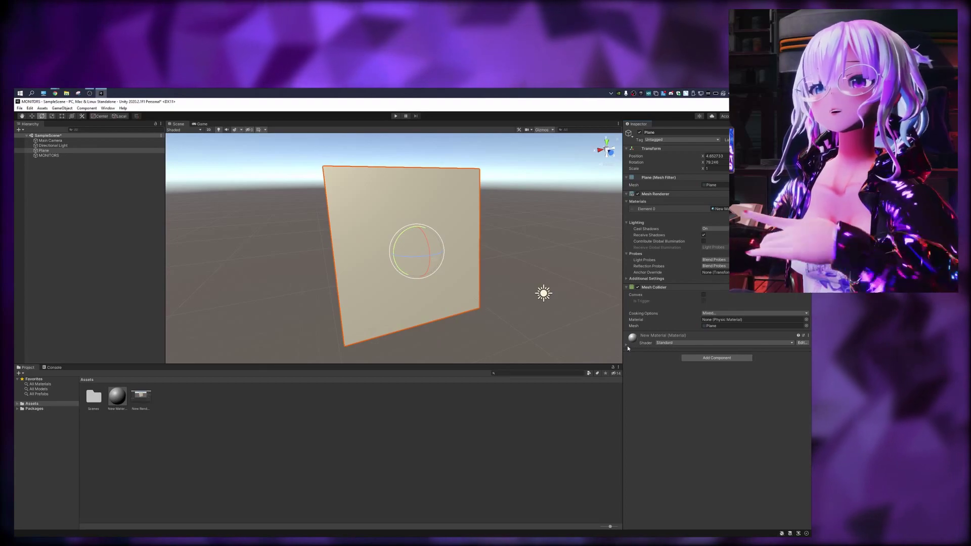
Expand the plane's new material and apply the render texture as its Albedo map.
left_click(627, 346)
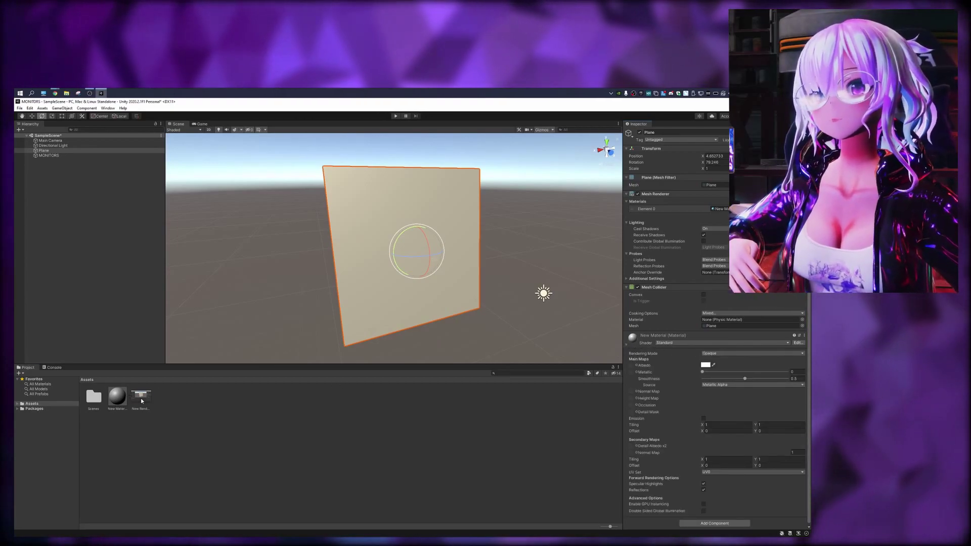
left_click_drag(636, 368, 635, 368)
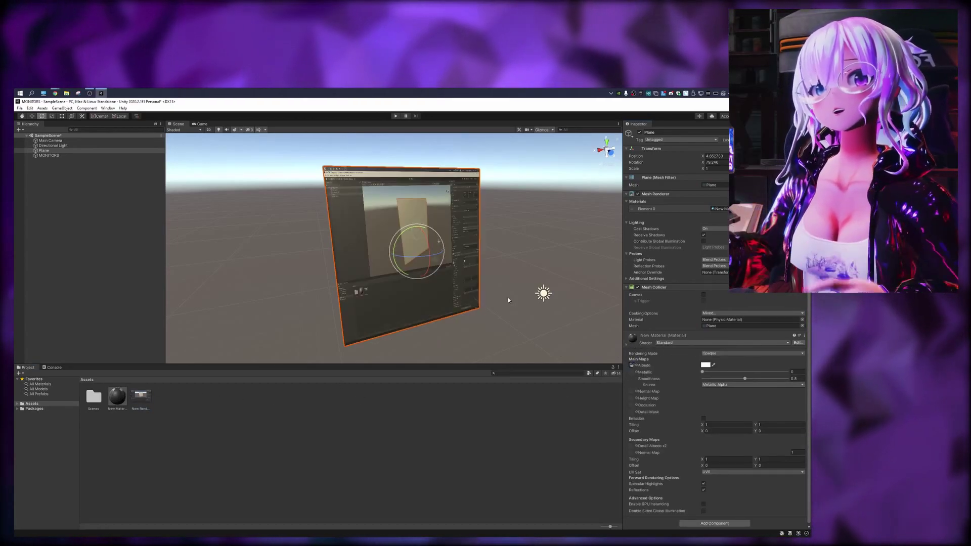
left_click_drag(495, 287, 459, 289, "alt")
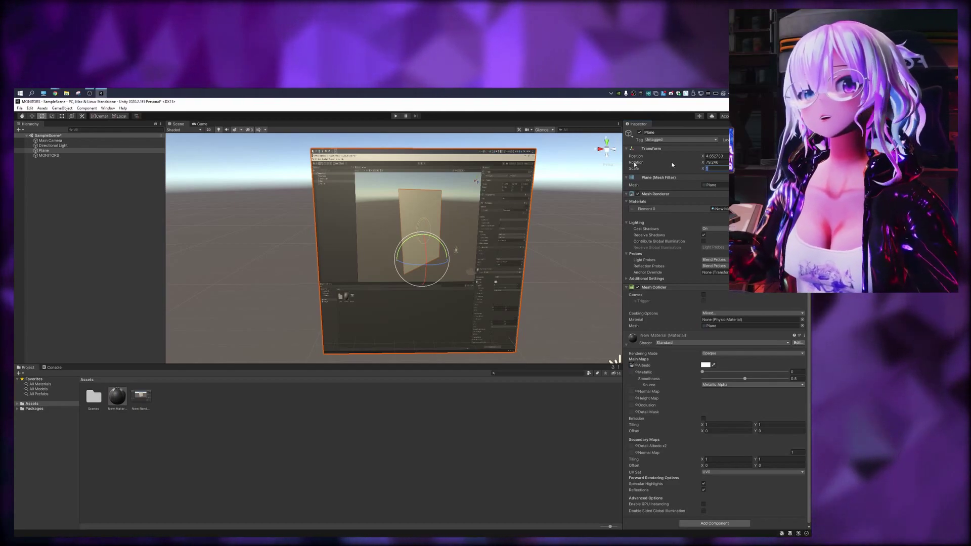
Stretch the plane horizontally to a widescreen shape and set its X scale to 1.6.
left_click(51, 116)
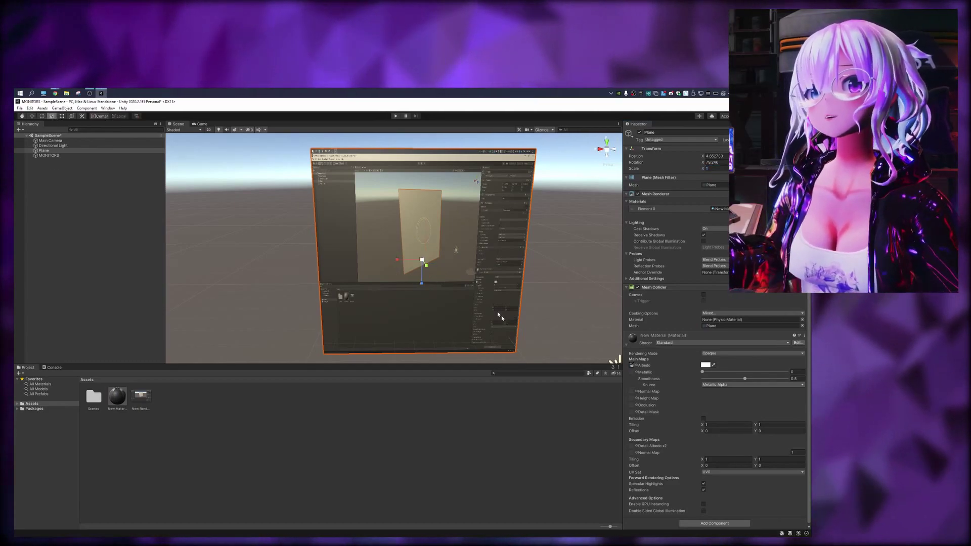
mouse_move(397, 260)
left_mouse_down()
mouse_move(375, 260)
mouse_move(386, 260)
left_mouse_up()
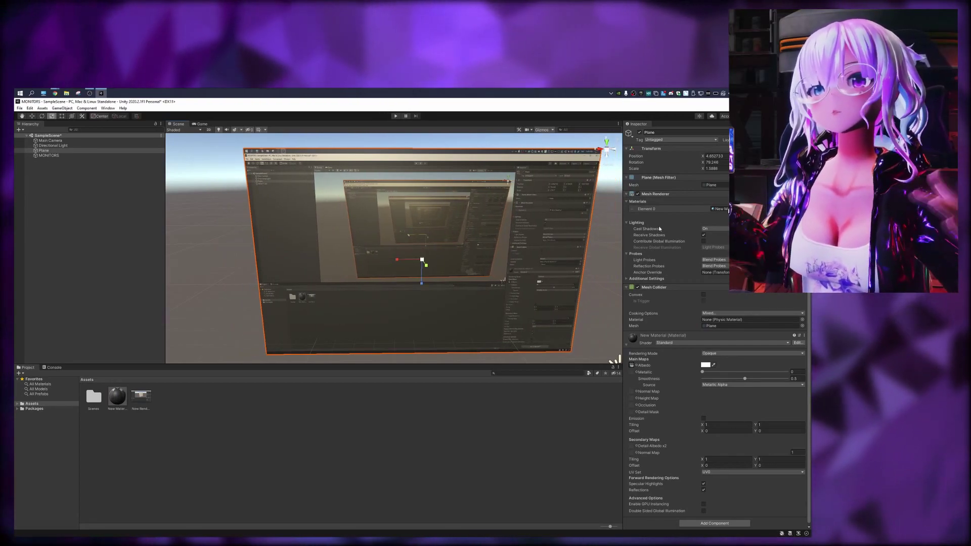
left_click(725, 169)
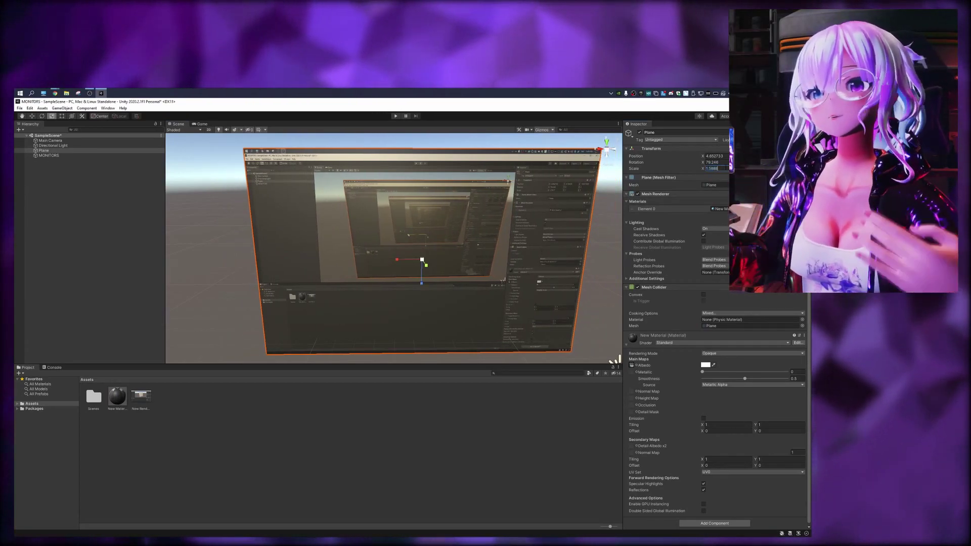
key("BackSpace")
key("BackSpace")
key("BackSpace")
key("BackSpace")
type("6")
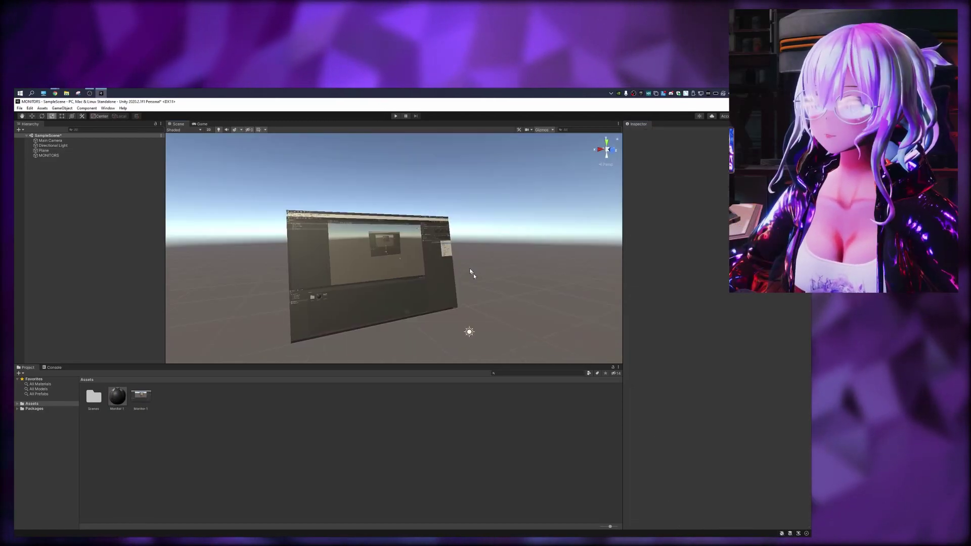
Start play mode and inspect the monitor plane up close in the Scene view.
left_click(398, 117)
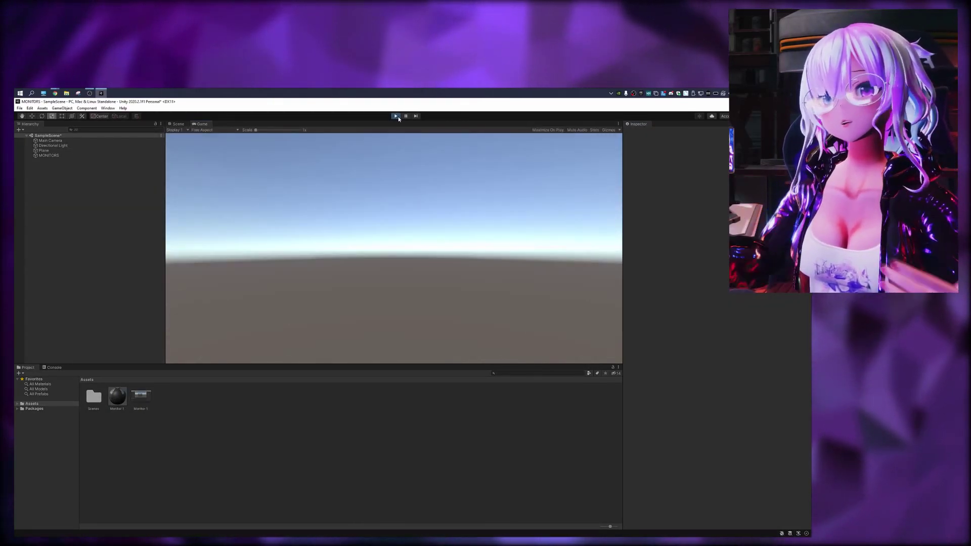
left_click(176, 124)
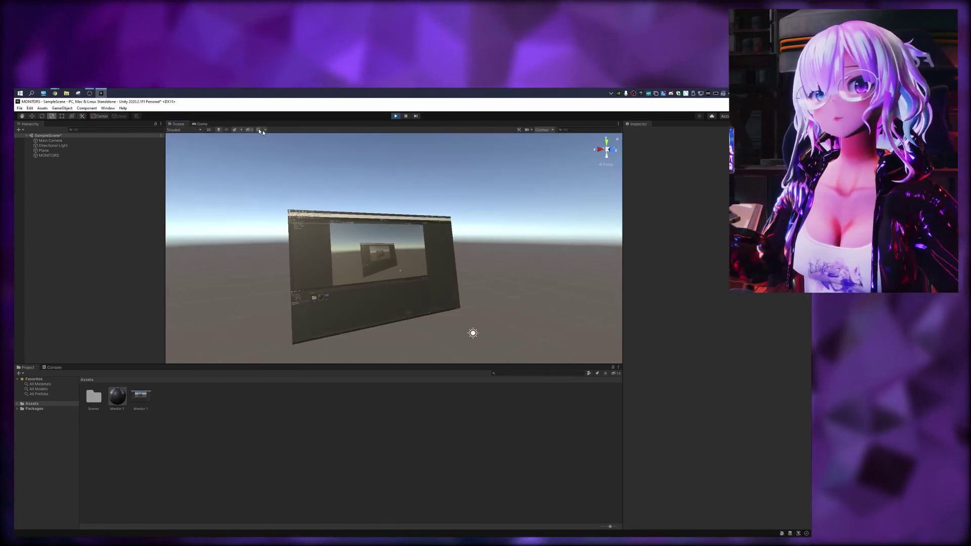
right_click_drag(323, 153, 292, 193)
key("d")
key("w")
key("s")
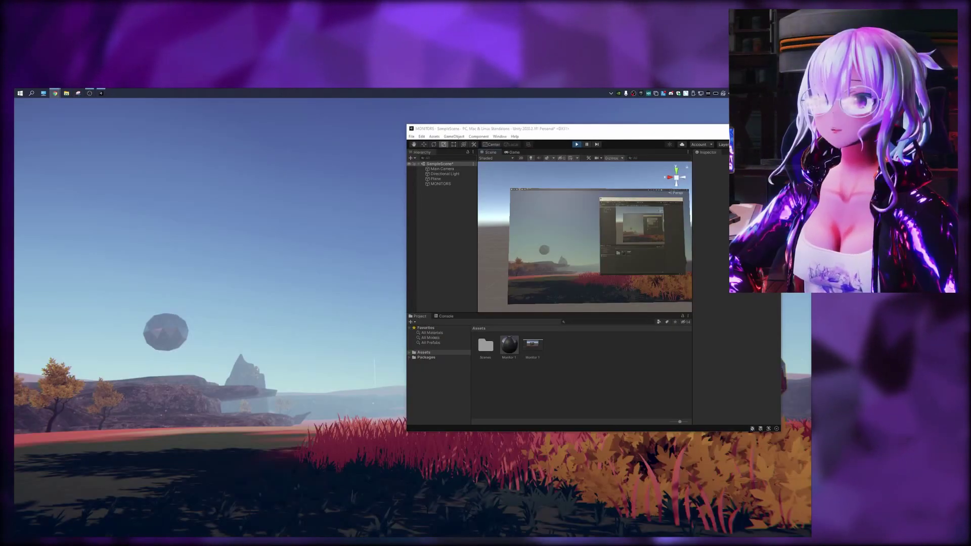
Test the live capture by playing a YouTube video in a browser window on the captured monitor, then close the browser and stop play mode.
left_click_drag(839, 20, 130, 138)
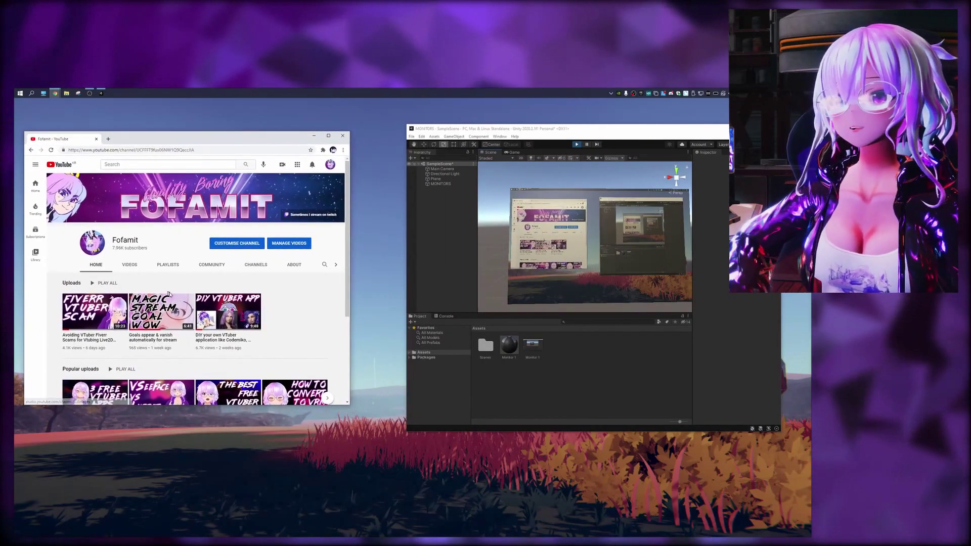
left_click(163, 318)
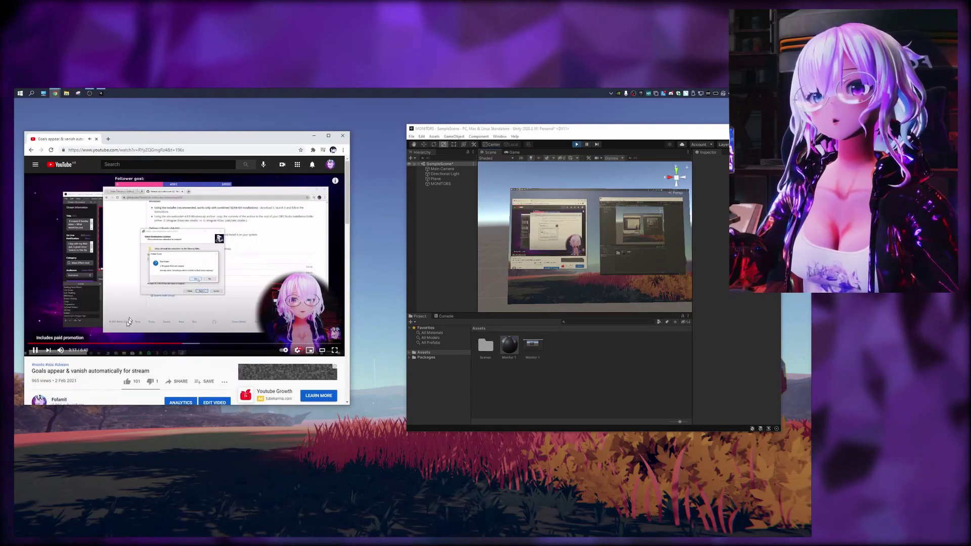
left_click(223, 344)
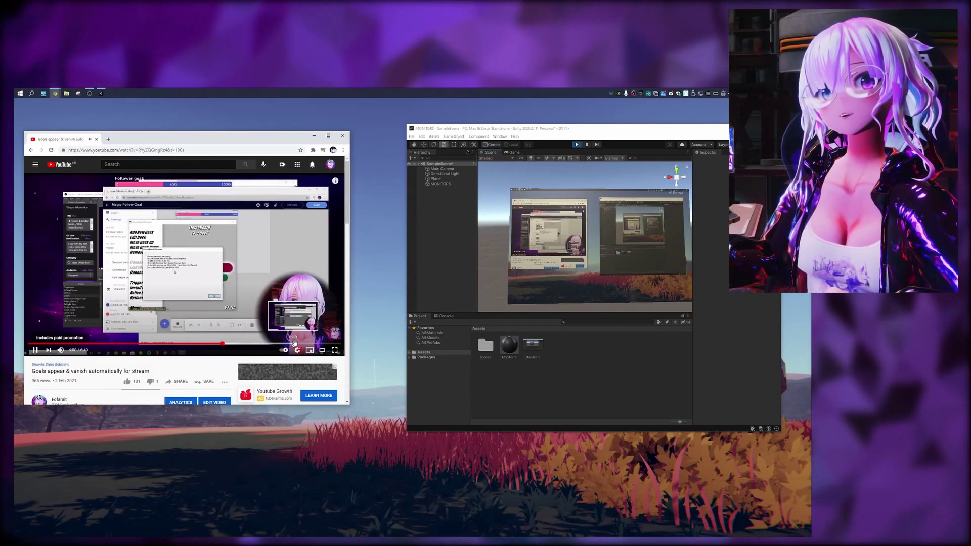
left_click(295, 343)
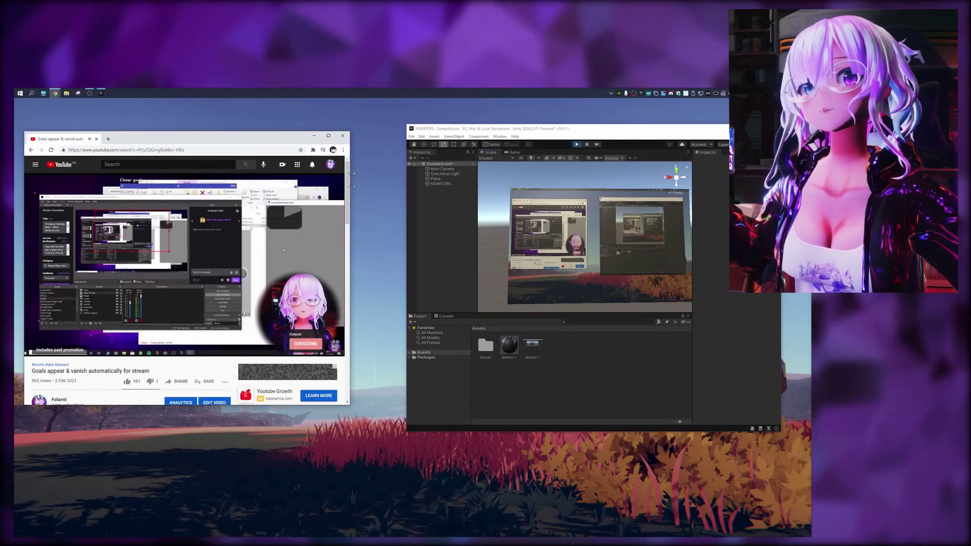
left_click(342, 135)
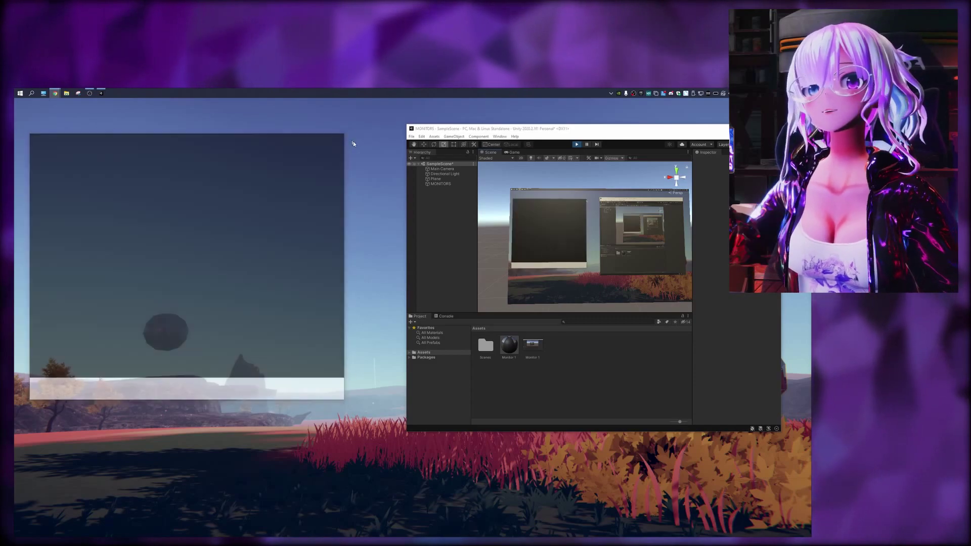
left_click(576, 144)
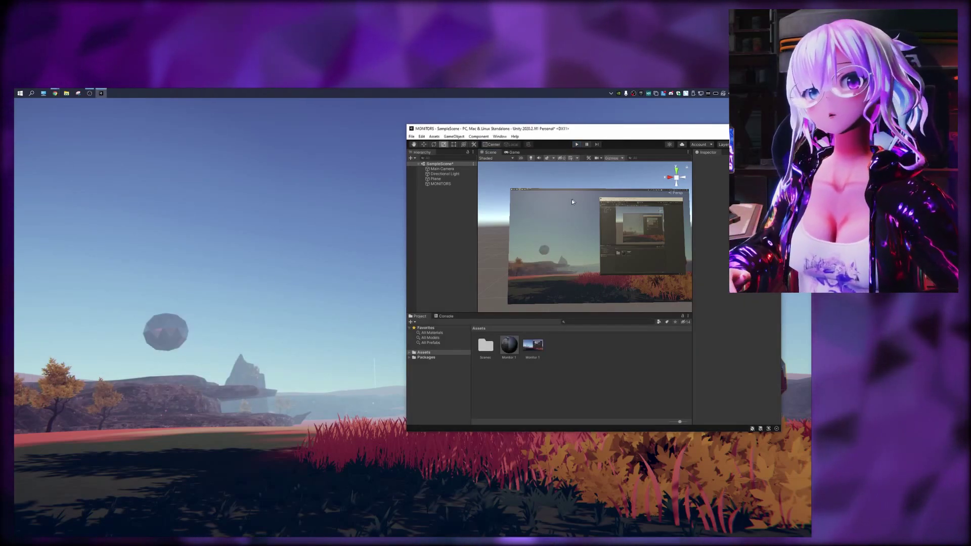